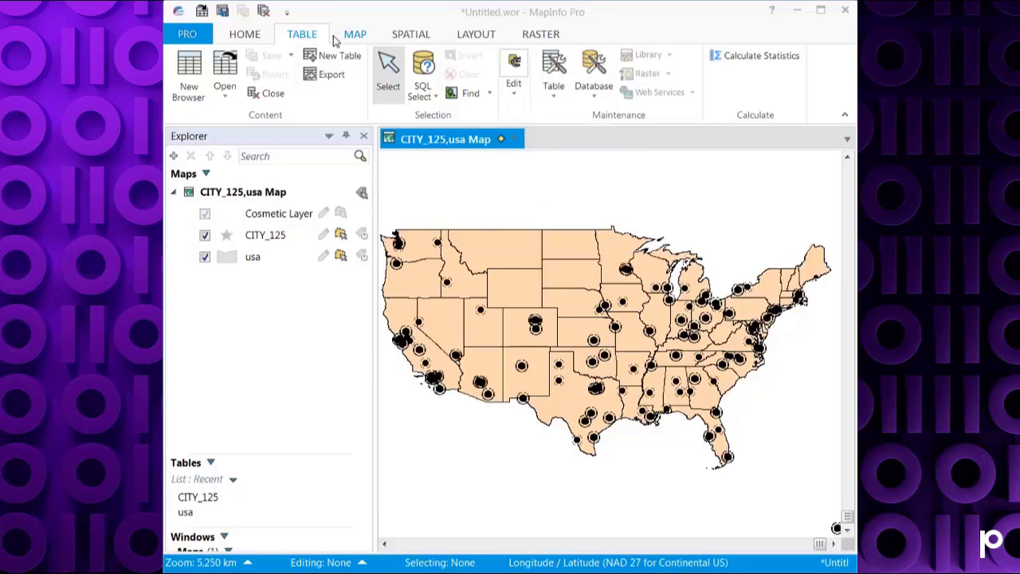
Add an Integer field named my_rowid to the usa table's structure, placed directly after FIPS_Code.
{"action": "left_click", "coordinate": [554, 71]}
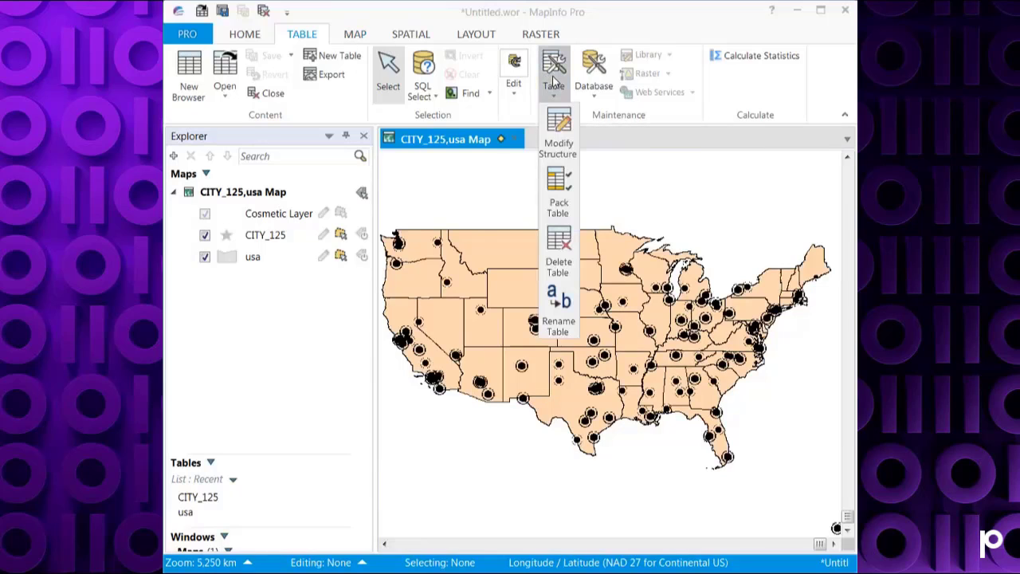
{"action": "left_click", "coordinate": [561, 141]}
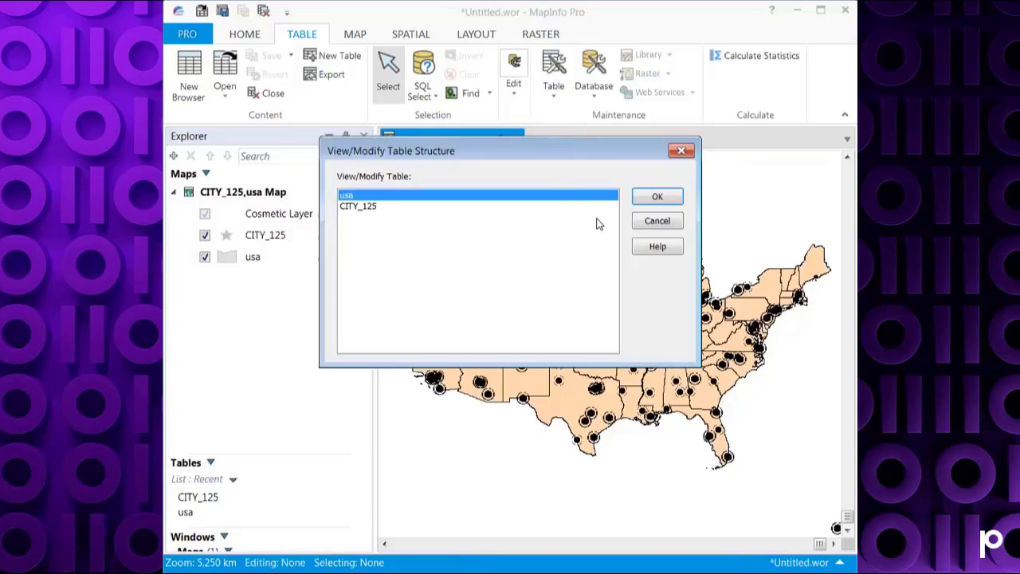
{"action": "left_click", "coordinate": [641, 201]}
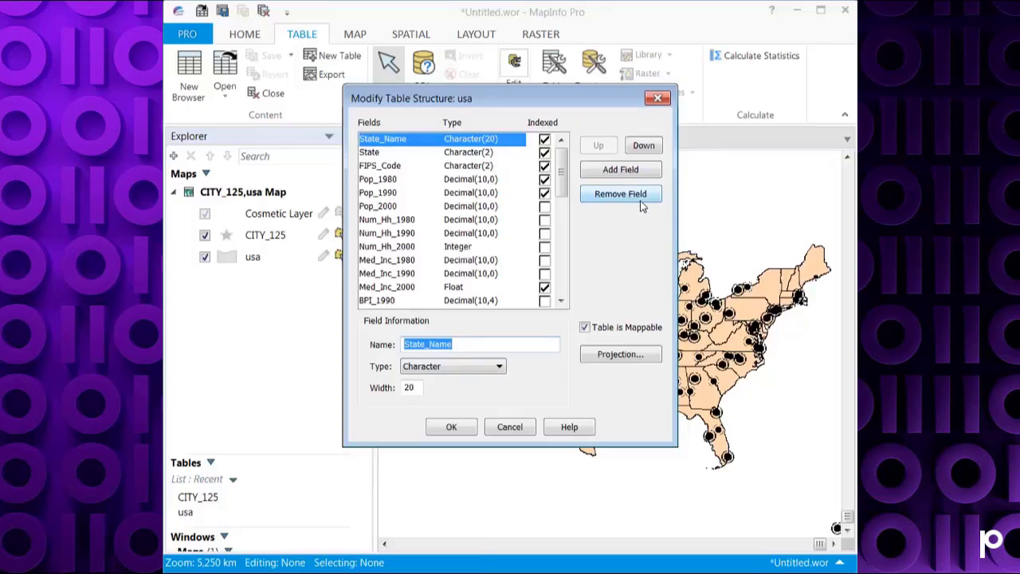
{"action": "left_click", "coordinate": [611, 174]}
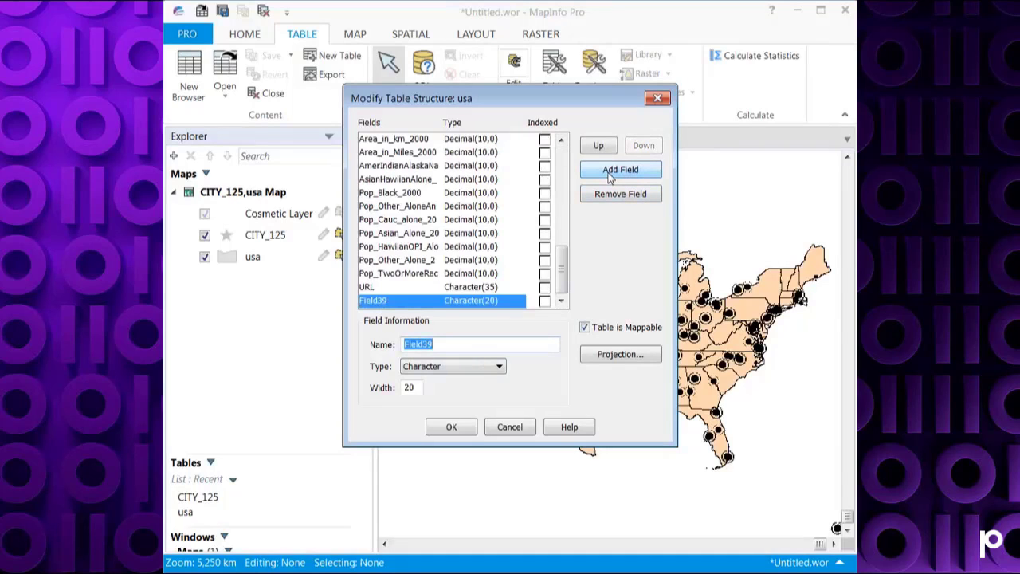
{"action": "type", "text": "my_rowid"}
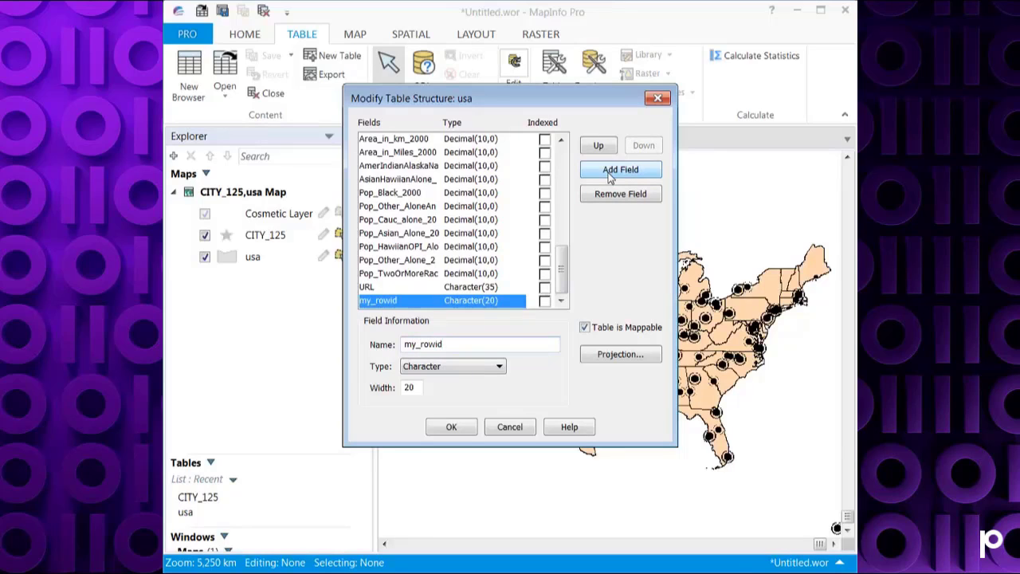
{"action": "left_click", "coordinate": [500, 367]}
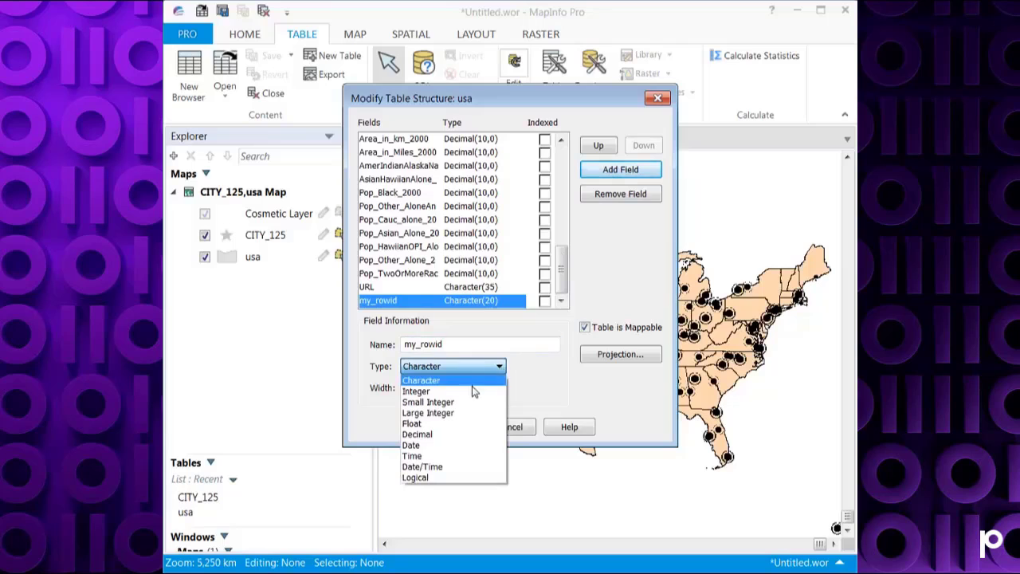
{"action": "left_click", "coordinate": [472, 390]}
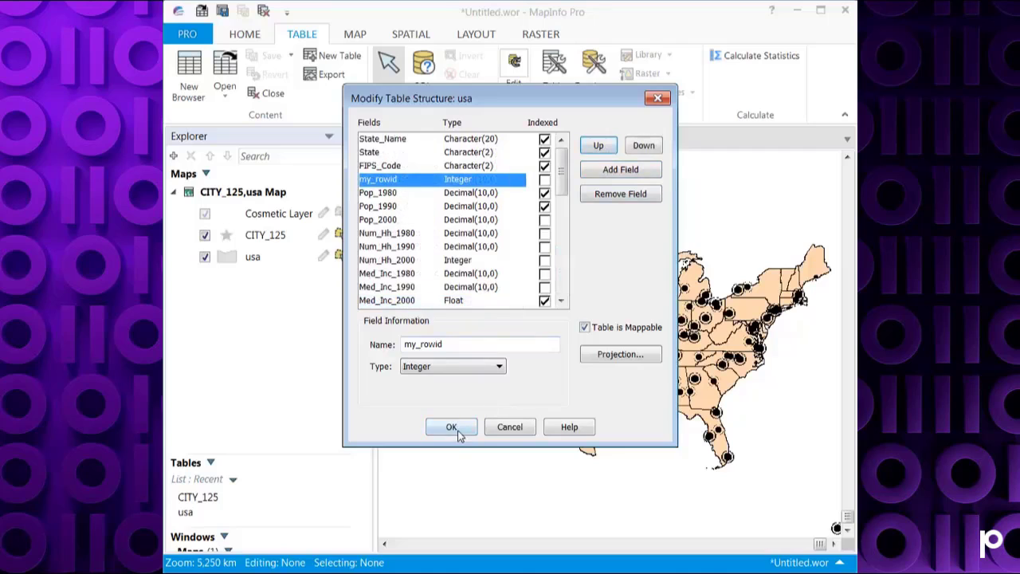
{"action": "left_click", "coordinate": [457, 429]}
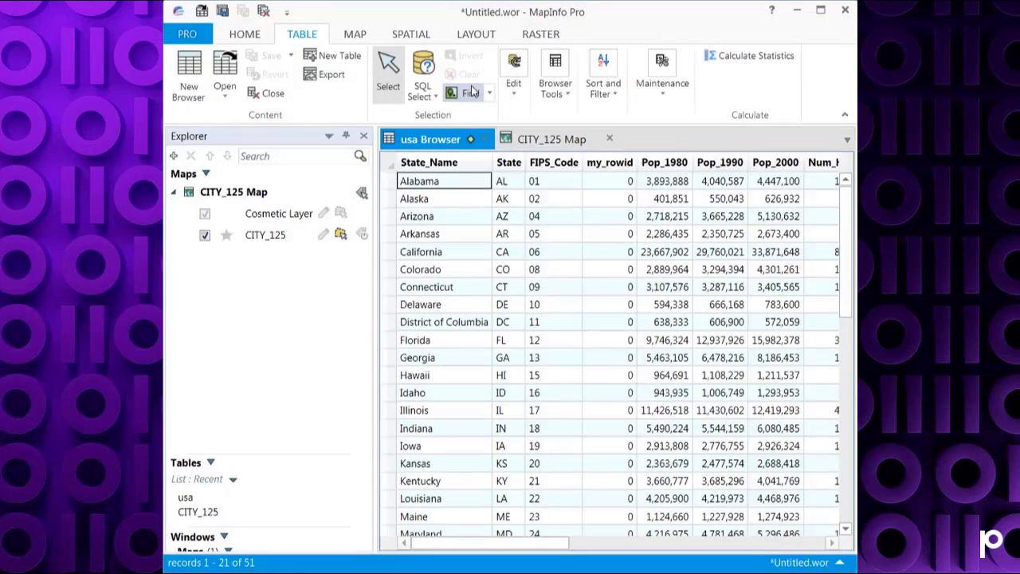
Set up a column update for my_rowid in the usa table and clear the prefilled value.
{"action": "left_click", "coordinate": [516, 89]}
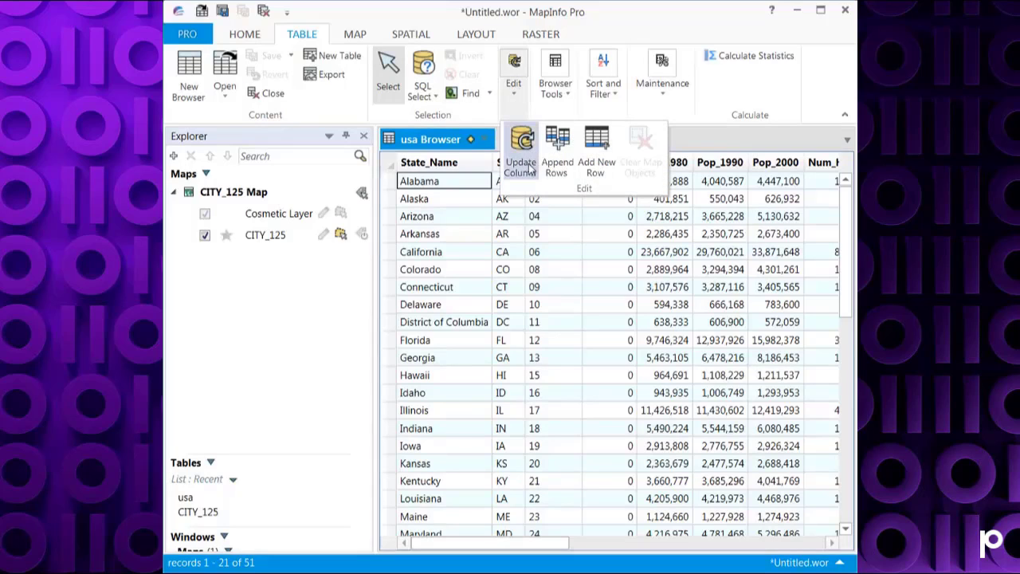
{"action": "left_click", "coordinate": [522, 163]}
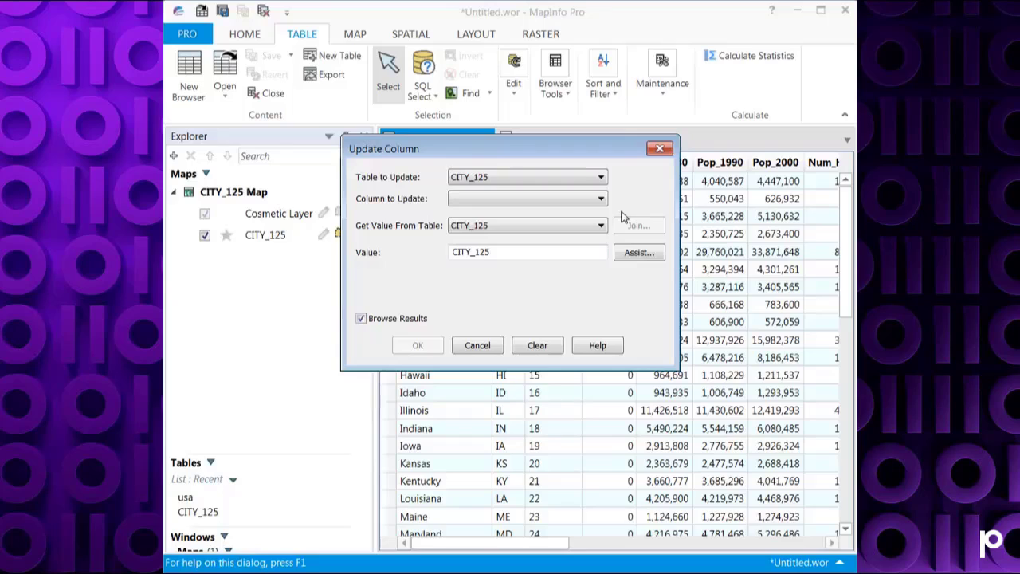
{"action": "left_click", "coordinate": [601, 196]}
{"action": "left_click", "coordinate": [599, 179]}
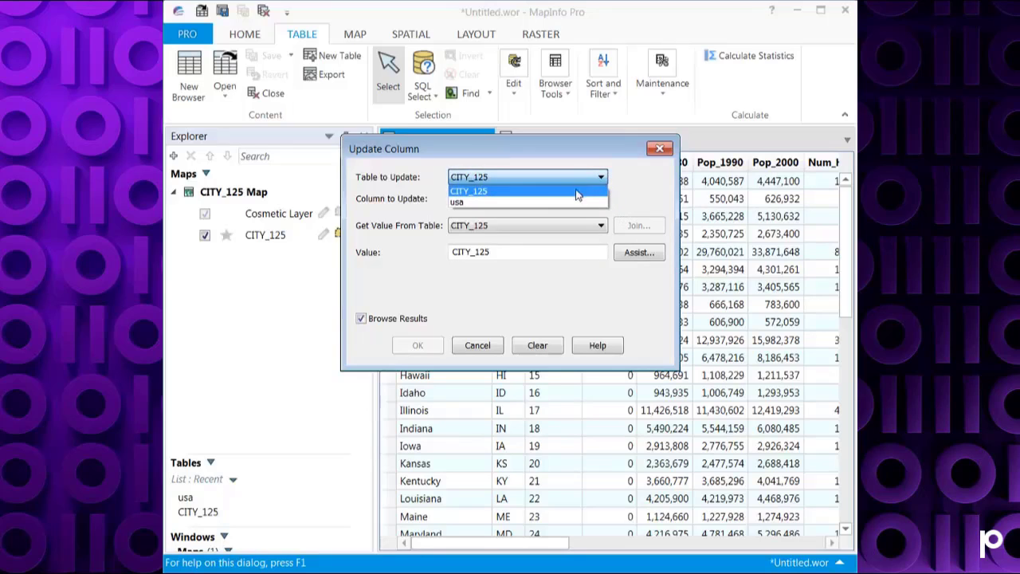
{"action": "left_click", "coordinate": [559, 201]}
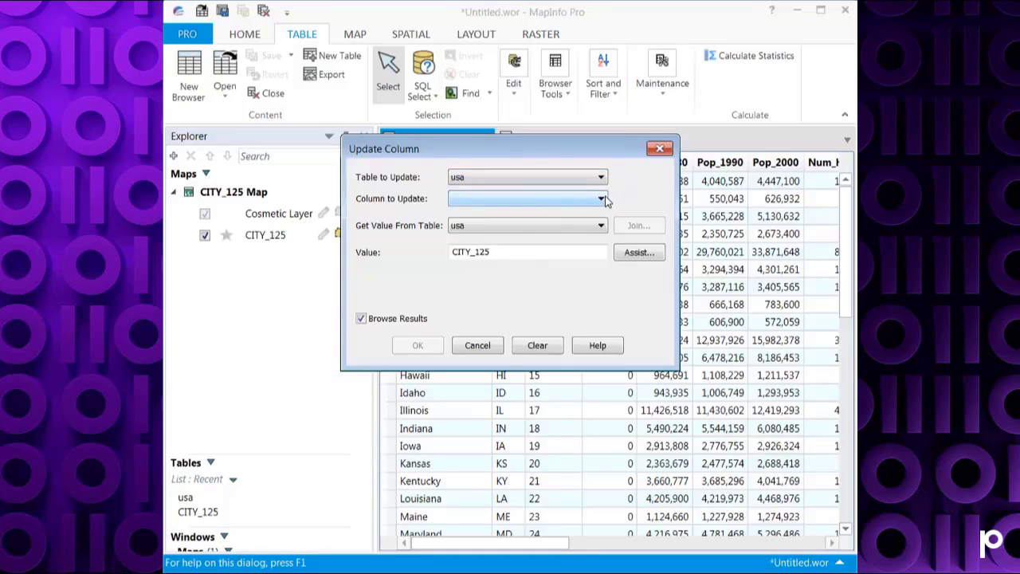
{"action": "left_click", "coordinate": [603, 199]}
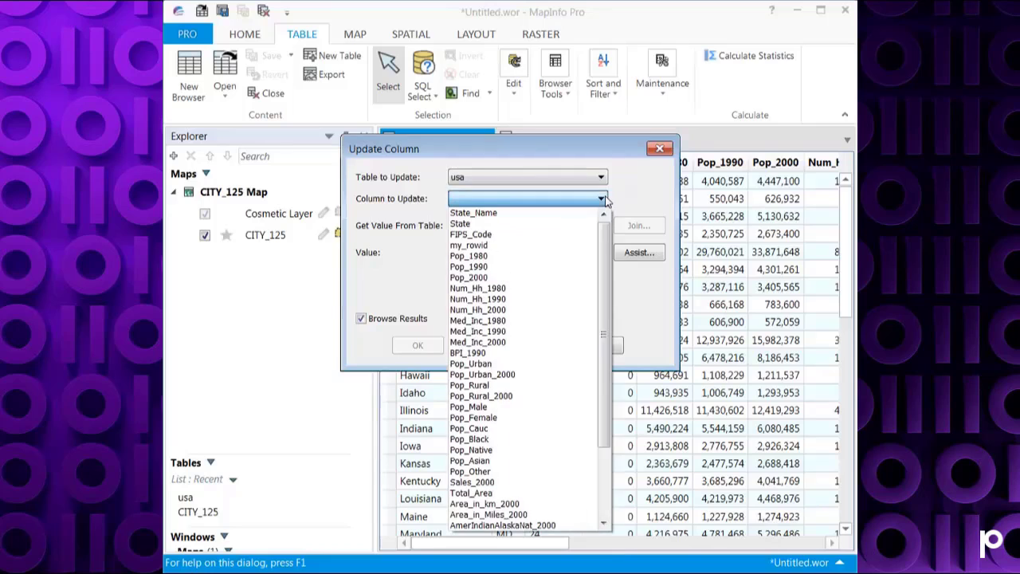
{"action": "left_click", "coordinate": [554, 245]}
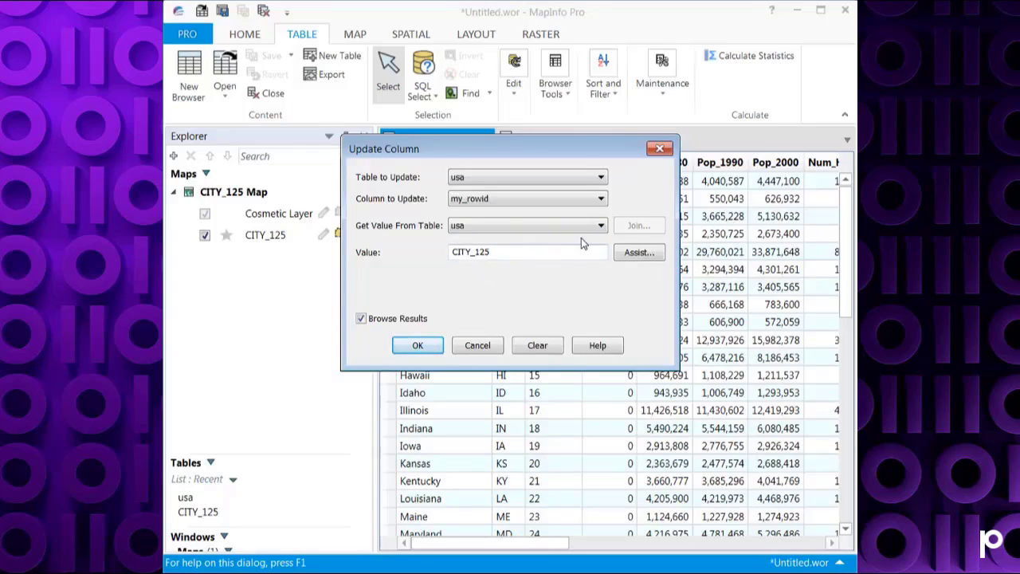
{"action": "double_click", "coordinate": [511, 252]}
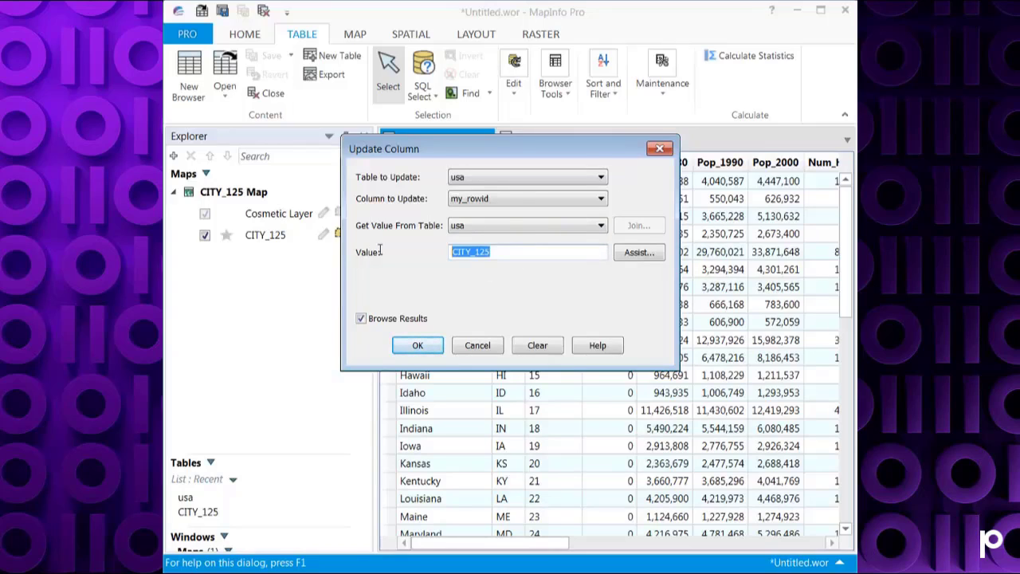
{"action": "key", "text": "Delete"}
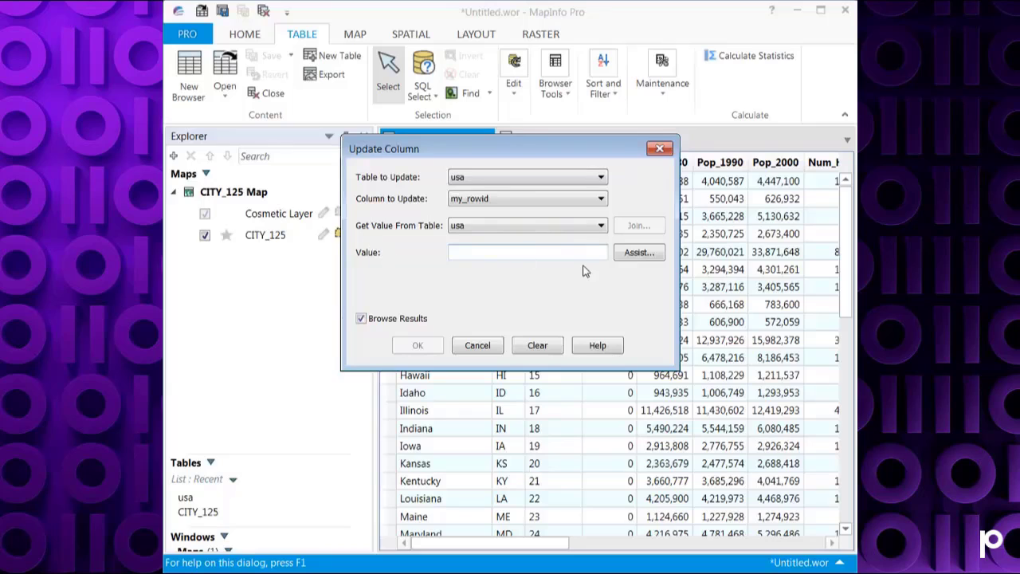
Examine the columns, operators and functions offered by the expression builder, and leave it without entering an expression.
{"action": "left_click", "coordinate": [641, 259]}
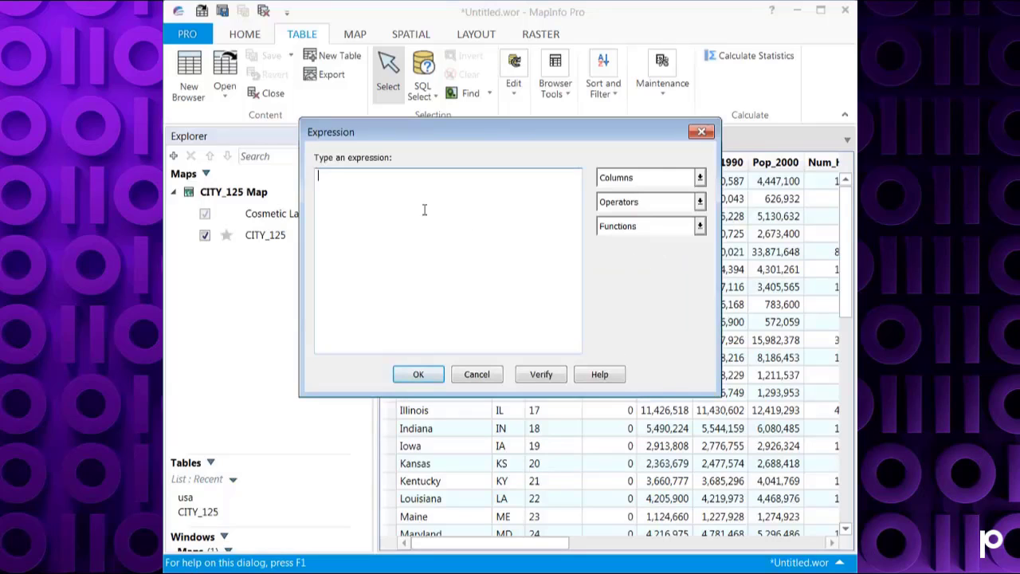
{"action": "left_click", "coordinate": [702, 177]}
{"action": "left_click", "coordinate": [701, 178]}
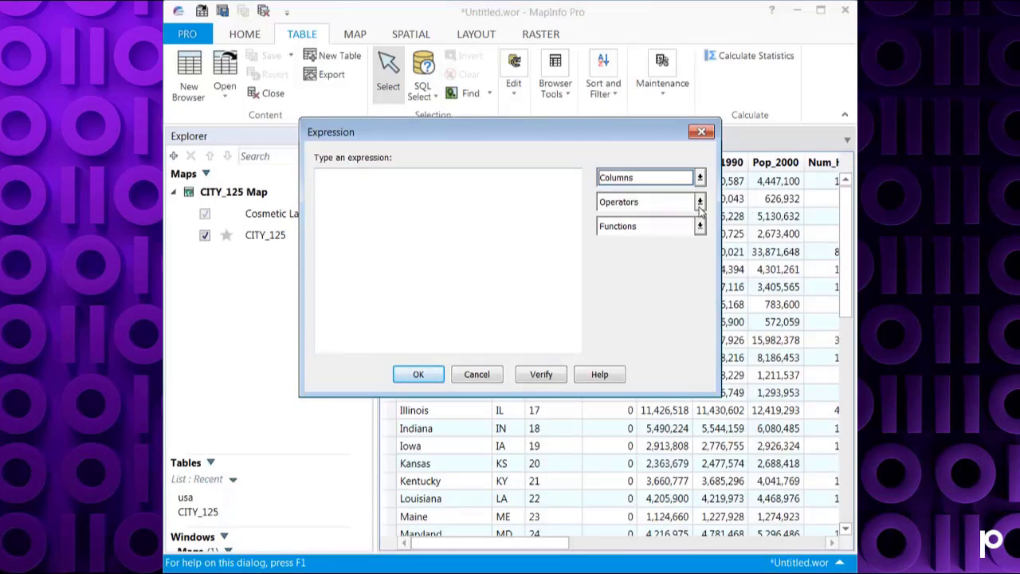
{"action": "left_click", "coordinate": [700, 203]}
{"action": "left_click_drag", "start_coordinate": [700, 232], "coordinate": [700, 319]}
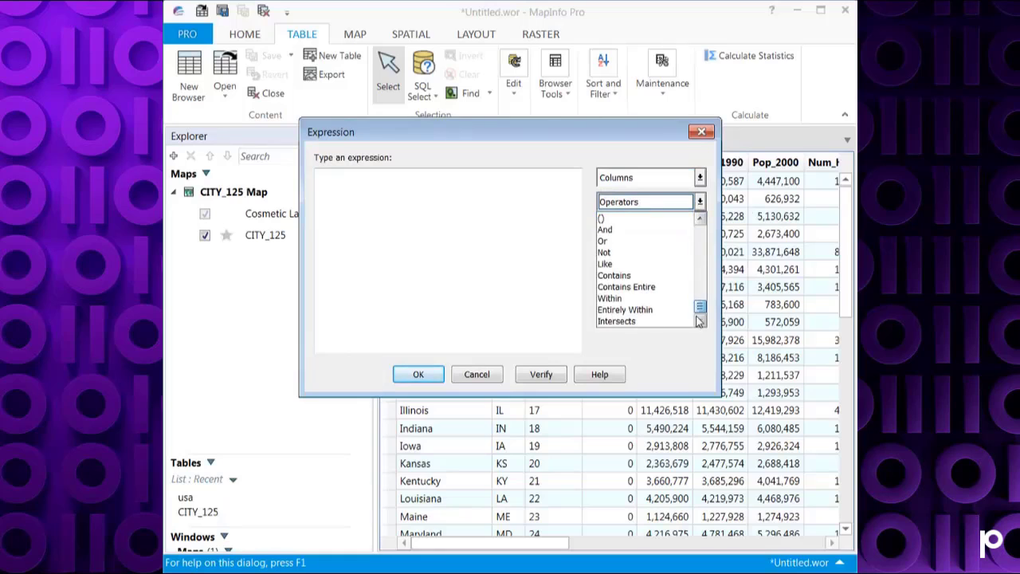
{"action": "left_click", "coordinate": [691, 348]}
{"action": "left_click", "coordinate": [700, 227]}
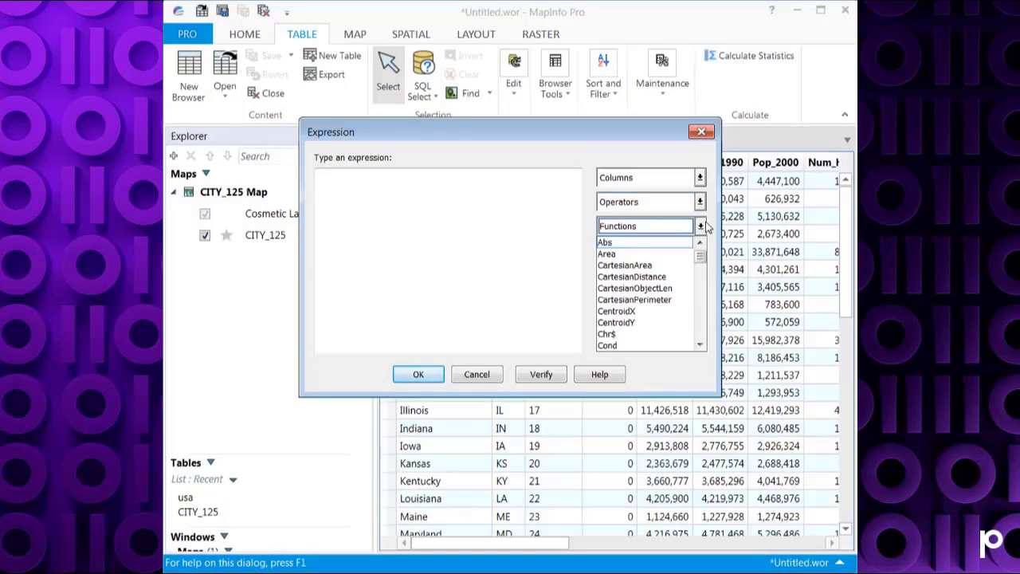
{"action": "left_click_drag", "start_coordinate": [705, 270], "coordinate": [699, 345]}
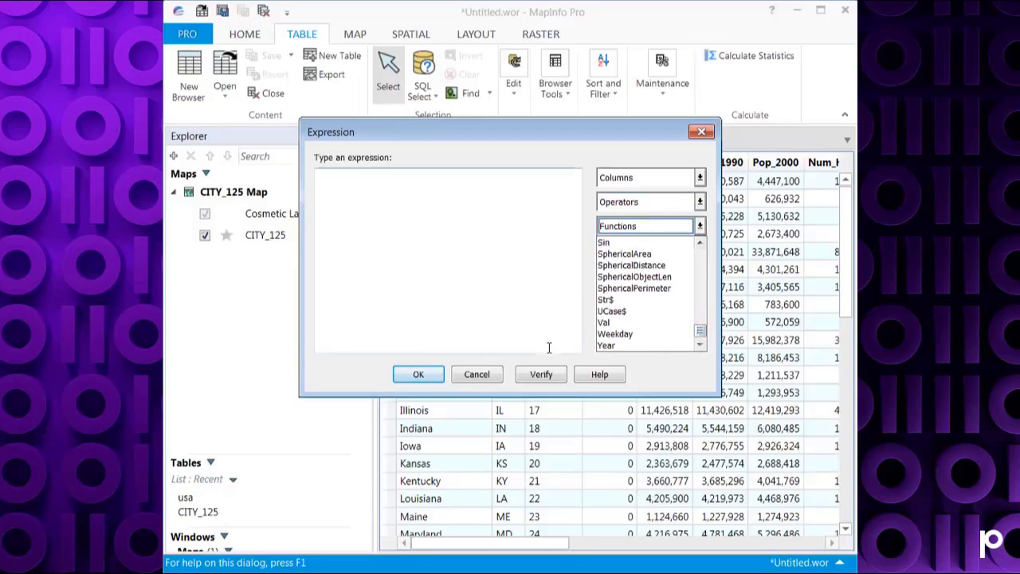
{"action": "left_click", "coordinate": [475, 321]}
{"action": "left_click", "coordinate": [476, 374]}
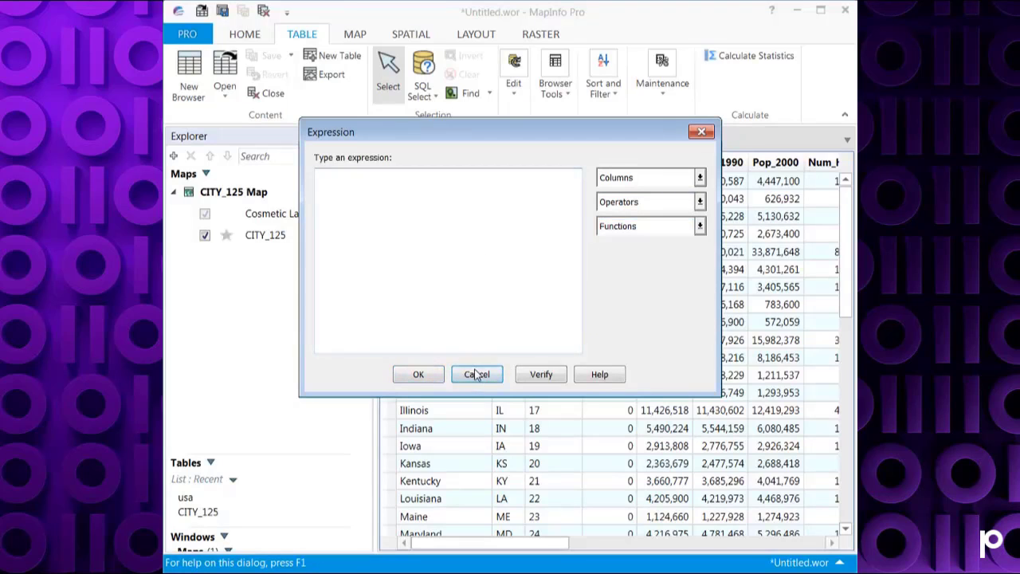
Set the update value to rowid and run the update on the my_rowid column.
{"action": "left_click", "coordinate": [492, 256]}
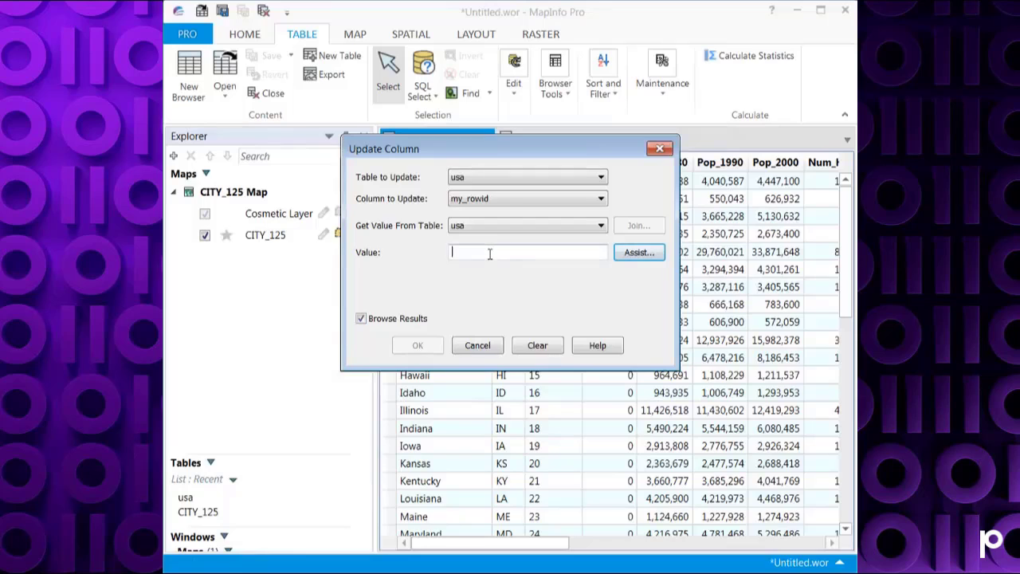
{"action": "type", "text": "rowid"}
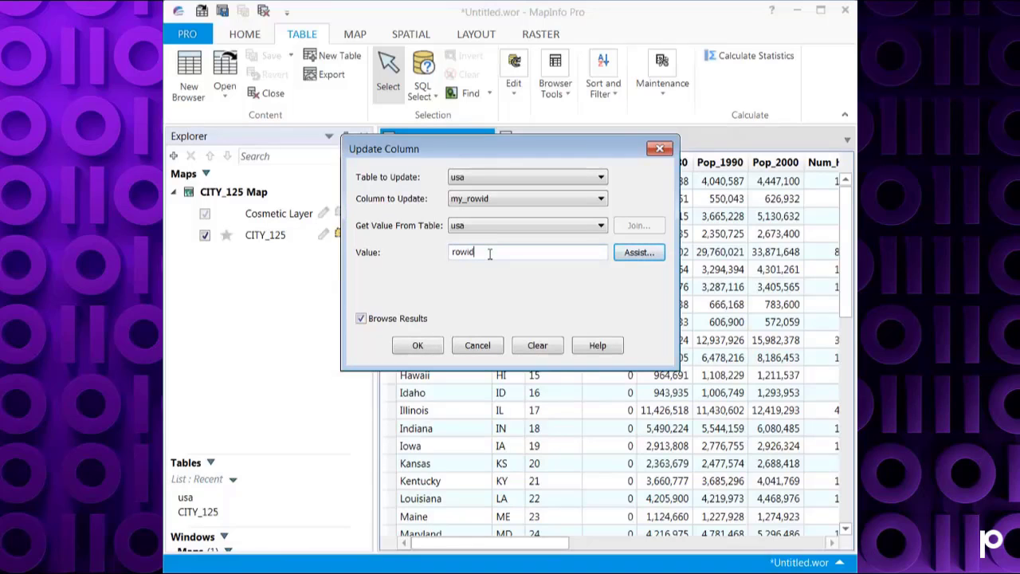
{"action": "left_click", "coordinate": [404, 353]}
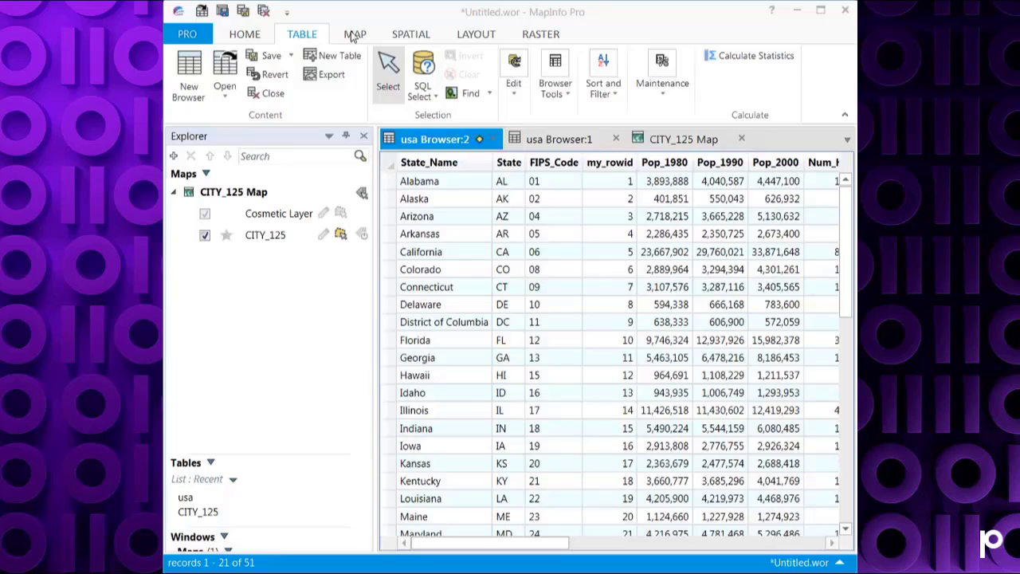
Update the State column of the usa table with the constant text "XY" for every record.
{"action": "left_click", "coordinate": [515, 94]}
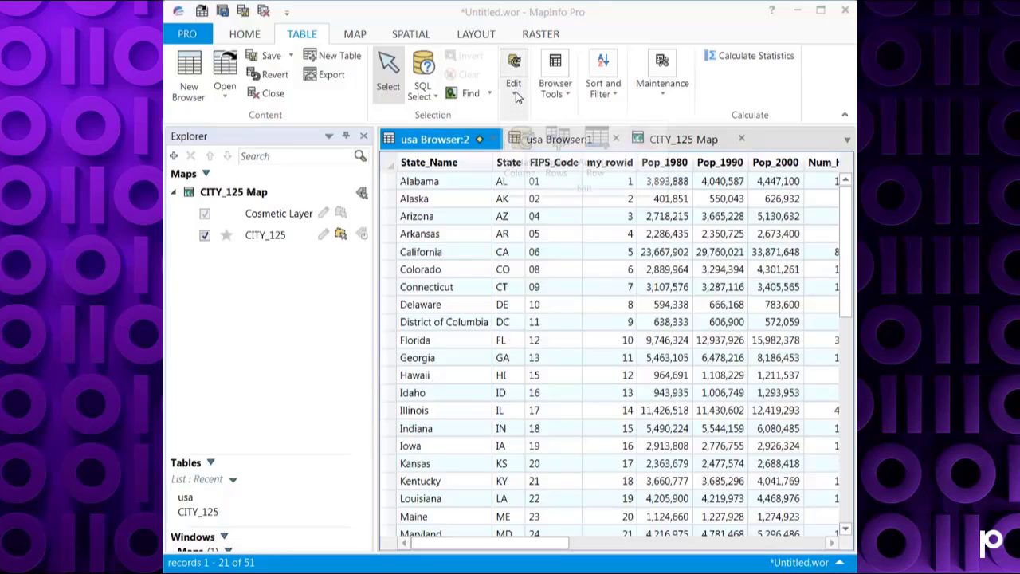
{"action": "left_click", "coordinate": [523, 167]}
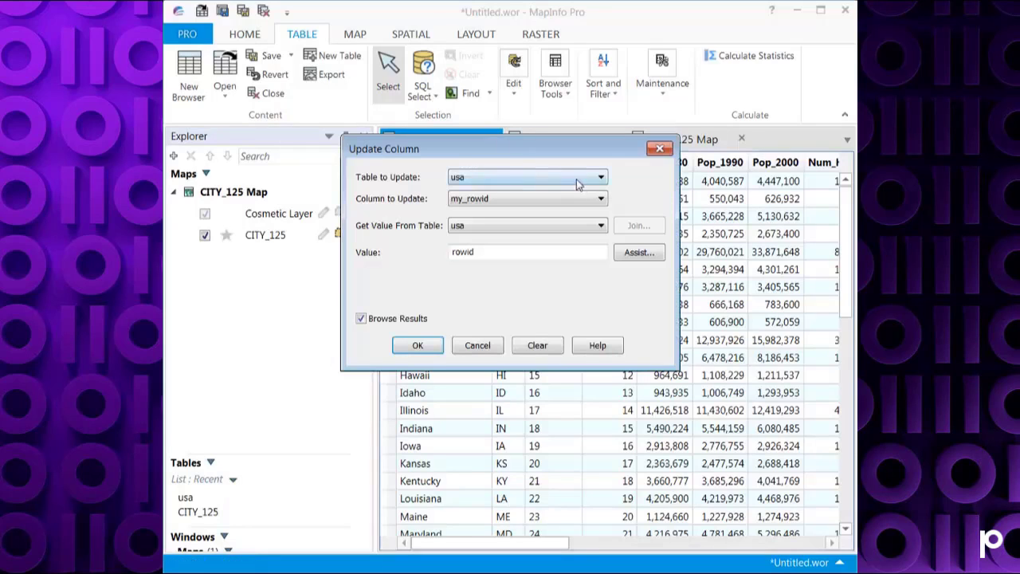
{"action": "left_click", "coordinate": [601, 179]}
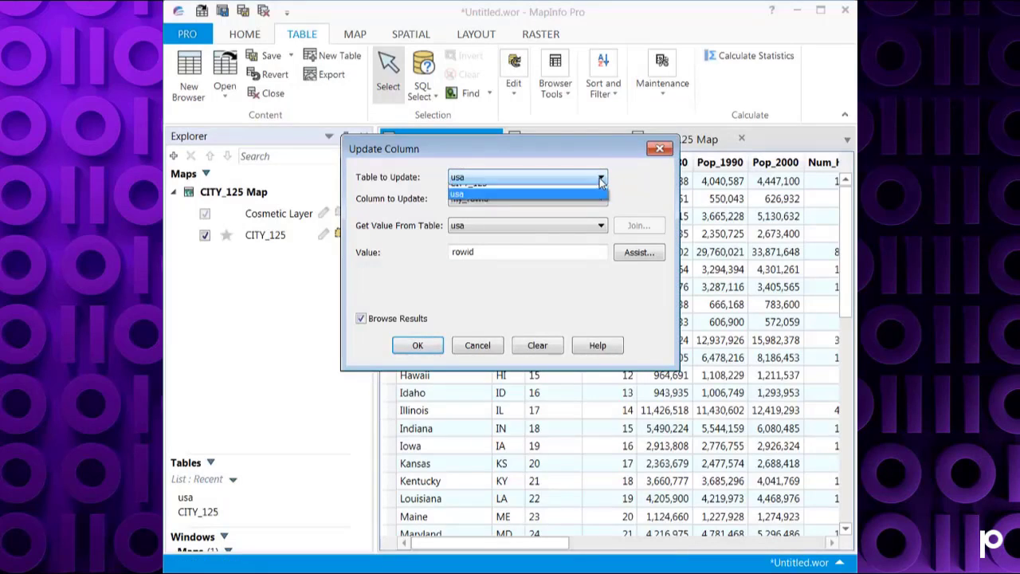
{"action": "left_click", "coordinate": [602, 179]}
{"action": "left_click", "coordinate": [601, 178]}
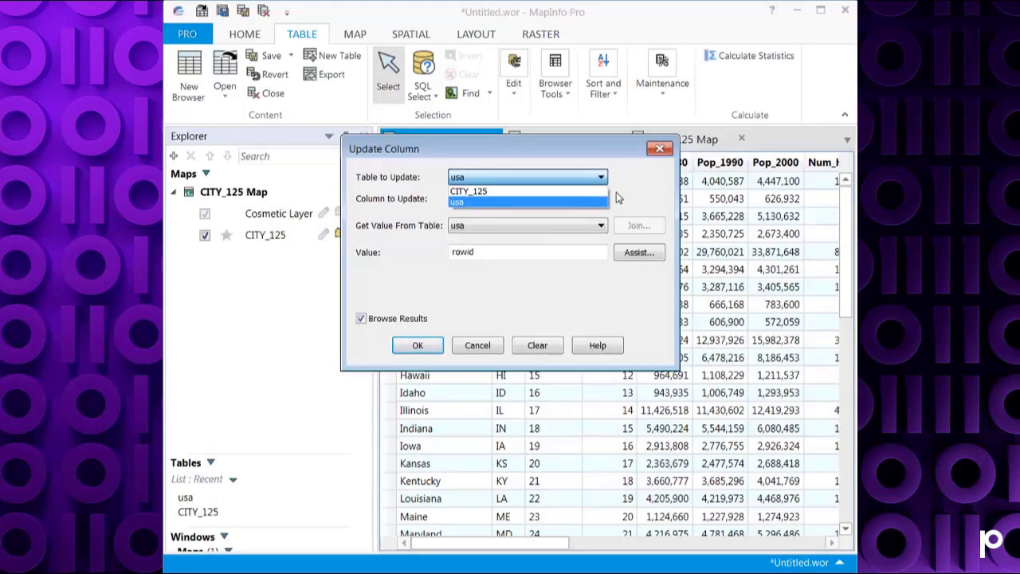
{"action": "left_click", "coordinate": [595, 205]}
{"action": "left_click", "coordinate": [601, 199]}
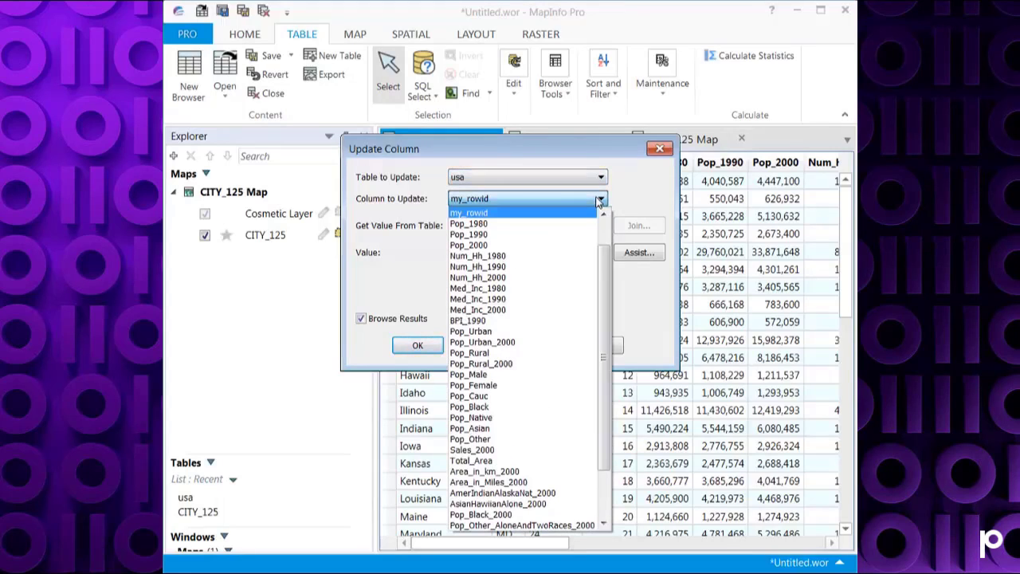
{"action": "left_click_drag", "start_coordinate": [604, 269], "coordinate": [614, 239]}
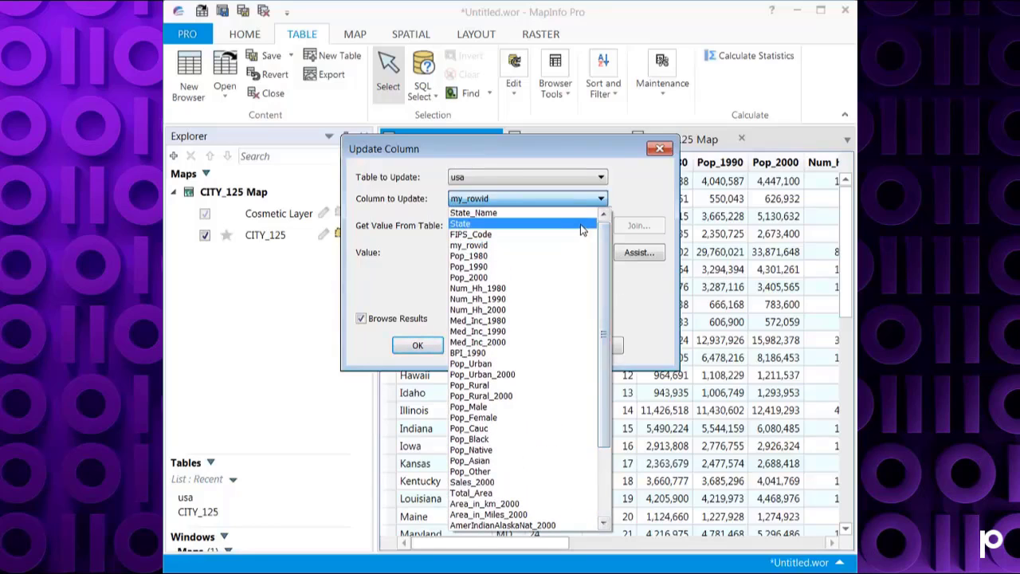
{"action": "left_click", "coordinate": [581, 225]}
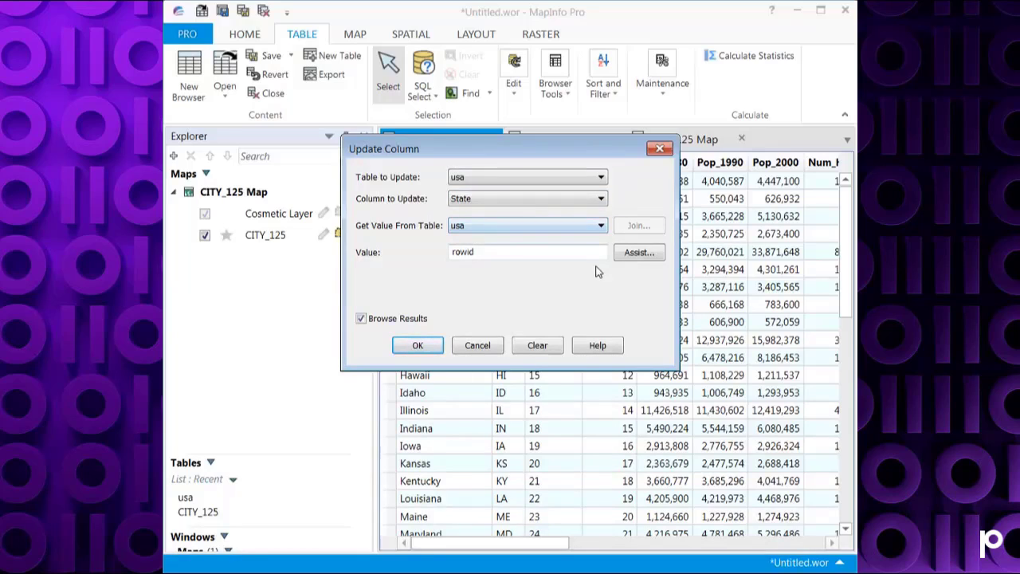
{"action": "left_click_drag", "start_coordinate": [485, 255], "coordinate": [384, 255]}
{"action": "type", "text": "\"XY\""}
{"action": "left_click", "coordinate": [423, 345]}
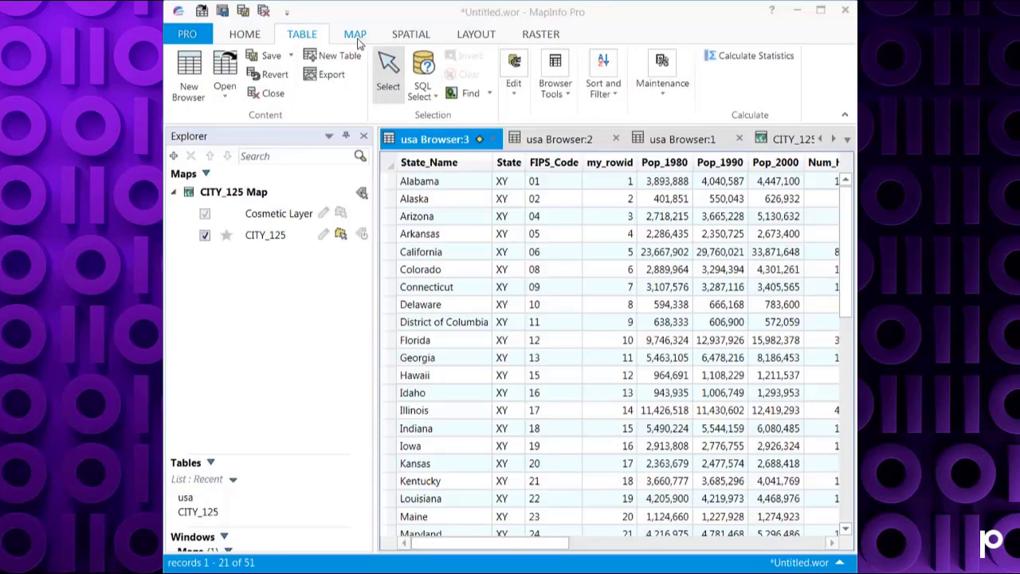
Open the structure of the usa table for modification, saving its pending changes.
{"action": "left_click", "coordinate": [656, 95]}
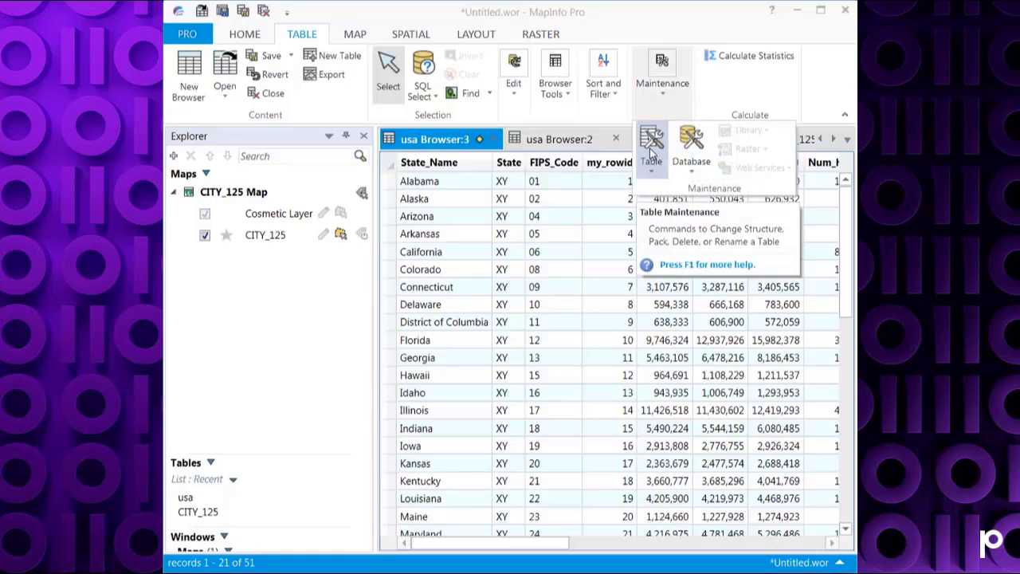
{"action": "left_click", "coordinate": [651, 152]}
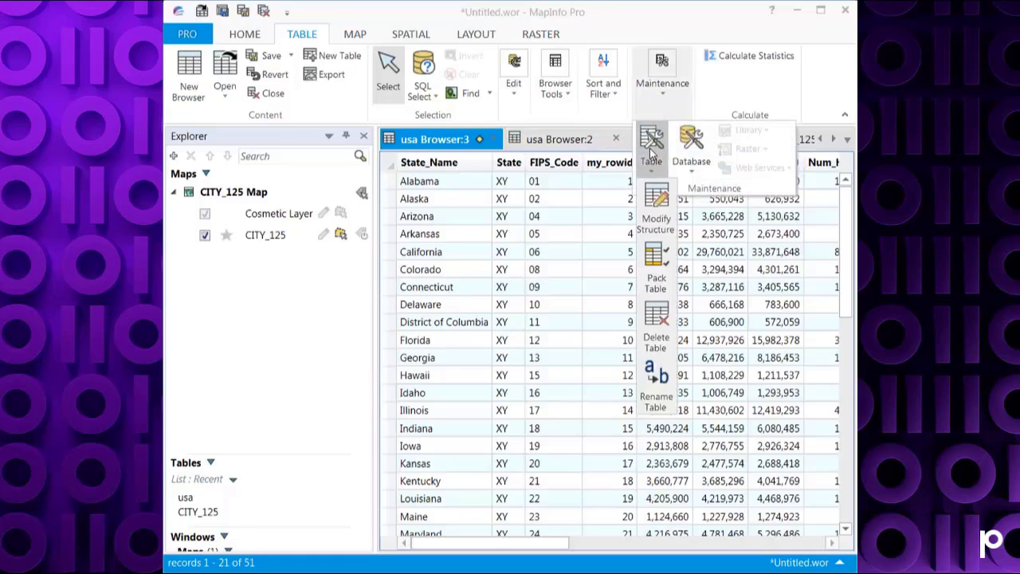
{"action": "left_click", "coordinate": [656, 211]}
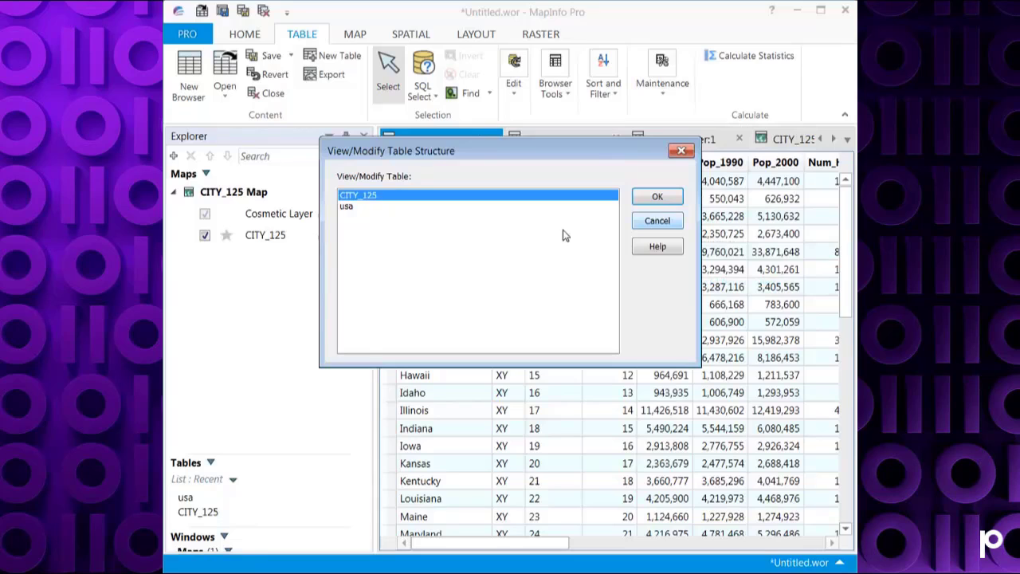
{"action": "left_click", "coordinate": [532, 206]}
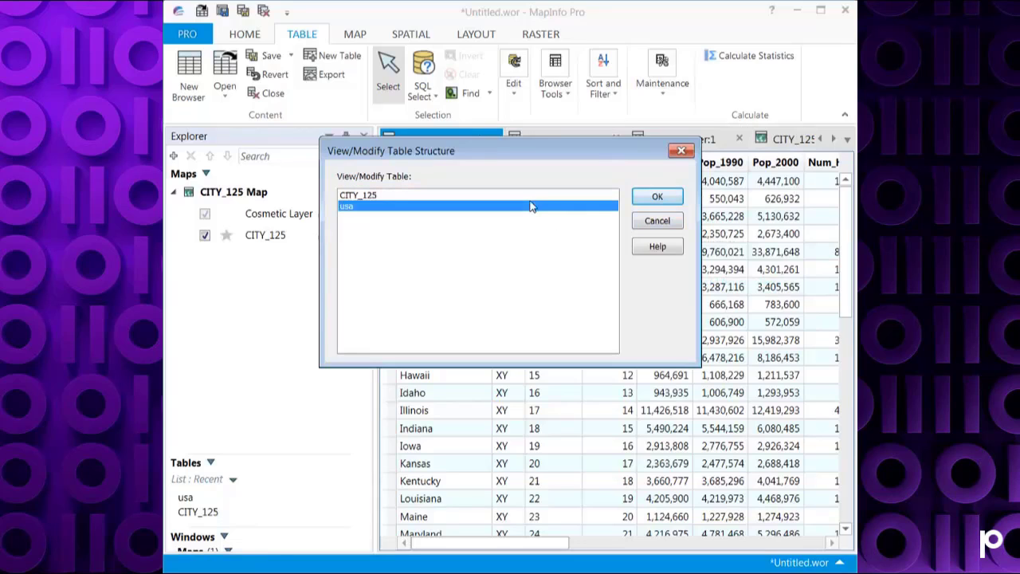
{"action": "left_click", "coordinate": [659, 198]}
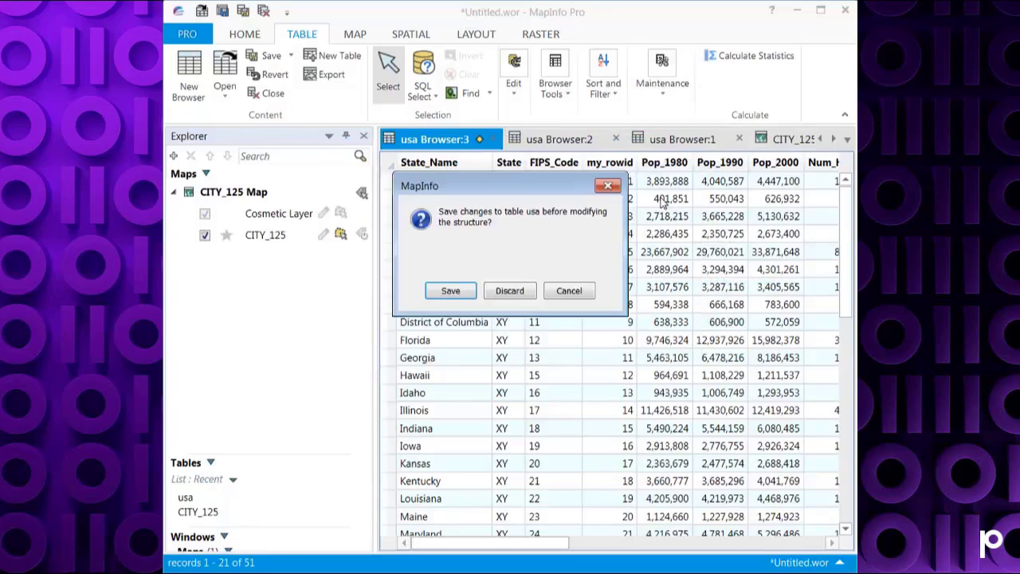
{"action": "left_click", "coordinate": [449, 292]}
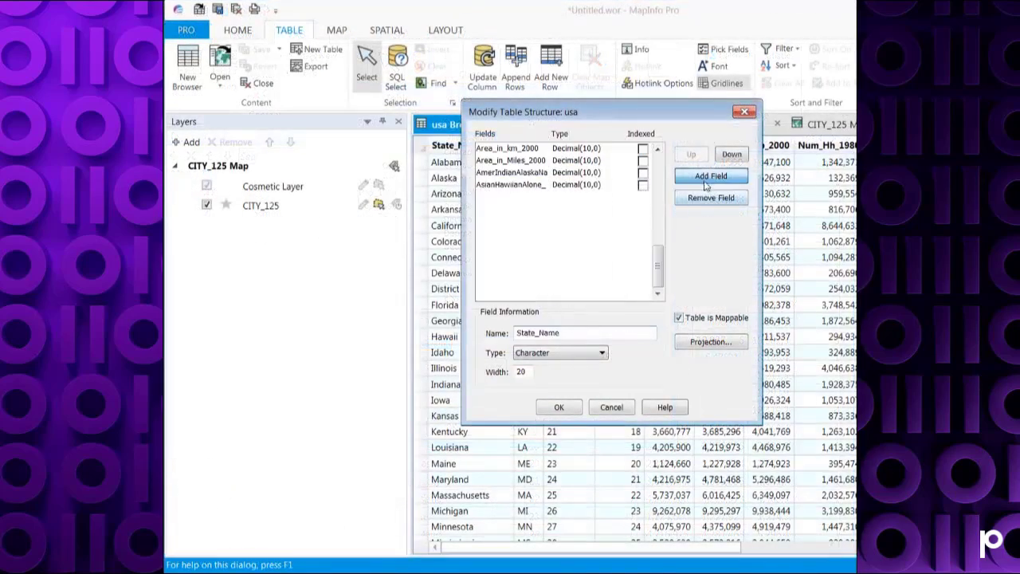
Add a new field to the usa table, place it first in the field list and name it us_cty_count.
{"action": "left_click", "coordinate": [711, 175]}
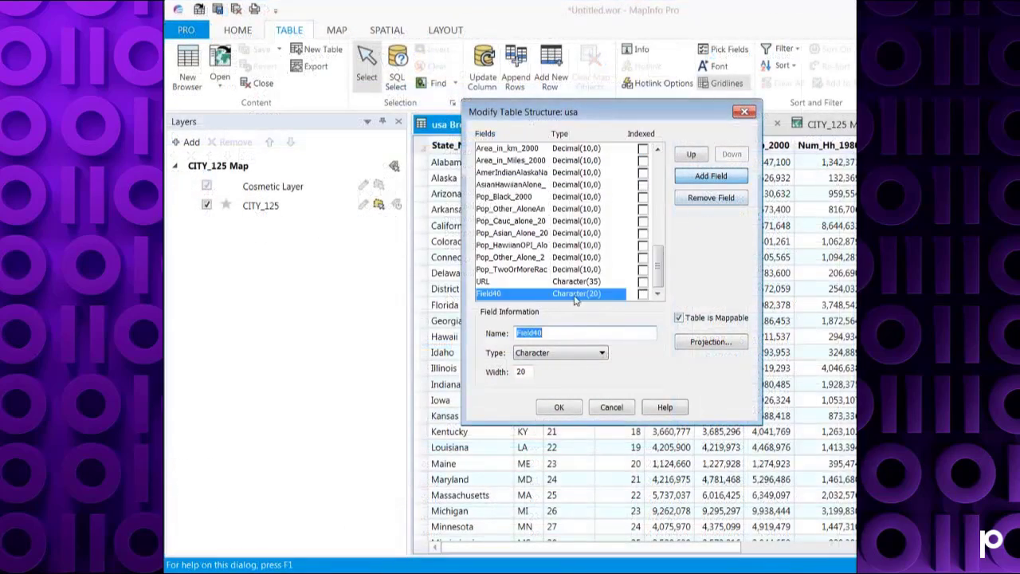
{"action": "scroll", "coordinate": [498, 239], "scroll_direction": "up", "scroll_amount": 3}
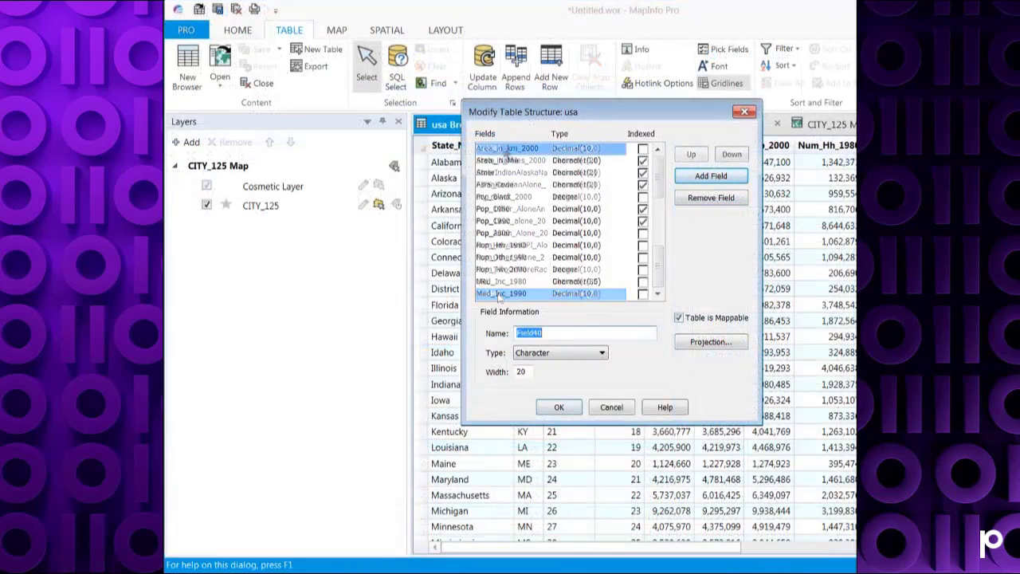
{"action": "left_click", "coordinate": [557, 332]}
{"action": "key", "text": "BackSpace"}
{"action": "key", "text": "BackSpace"}
{"action": "key", "text": "BackSpace"}
{"action": "key", "text": "BackSpace"}
{"action": "key", "text": "BackSpace"}
{"action": "key", "text": "BackSpace"}
{"action": "key", "text": "BackSpace"}
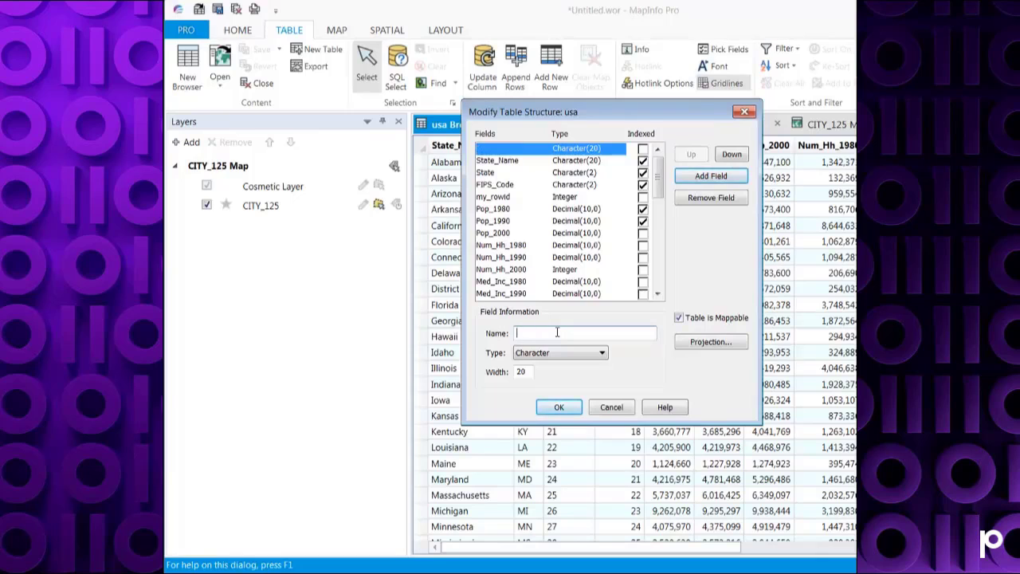
{"action": "type", "text": "us"}
{"action": "type", "text": "_c"}
{"action": "type", "text": "ty"}
{"action": "type", "text": "_nm"}
{"action": "key", "text": "BackSpace"}
{"action": "key", "text": "BackSpace"}
{"action": "type", "text": "count"}
Set the us_cty_count field's type to Integer and apply the new table structure.
{"action": "left_click", "coordinate": [582, 354]}
{"action": "left_click", "coordinate": [573, 368]}
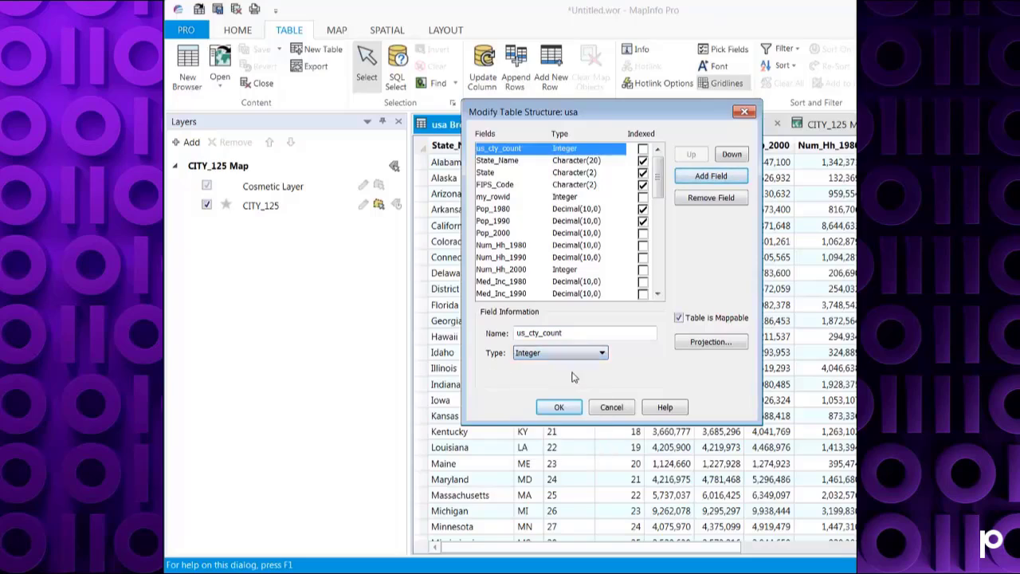
{"action": "left_click", "coordinate": [571, 408]}
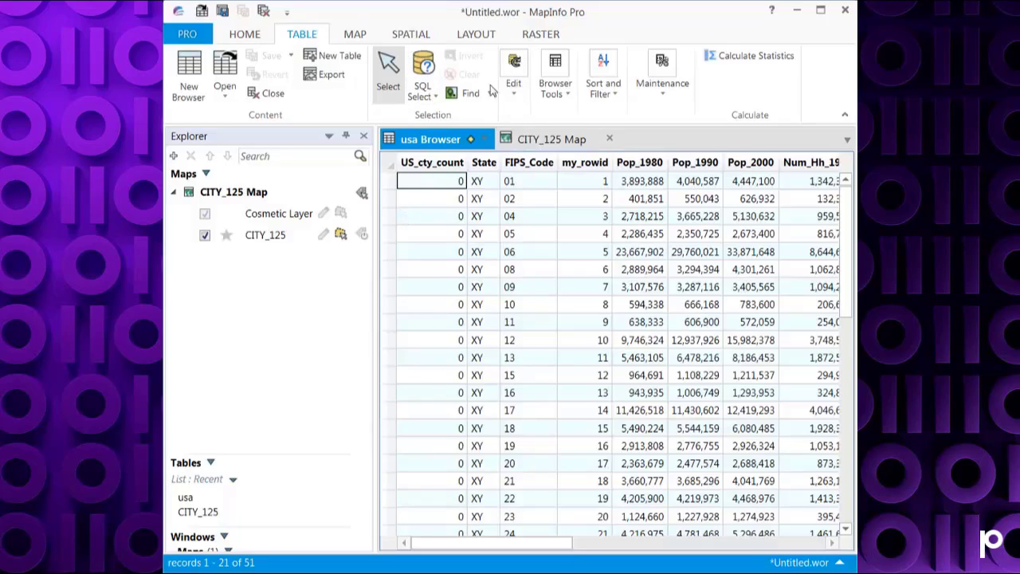
Set up a column update for US_cty_count in the usa table that takes its values from the CITY_125 table.
{"action": "left_click", "coordinate": [514, 87]}
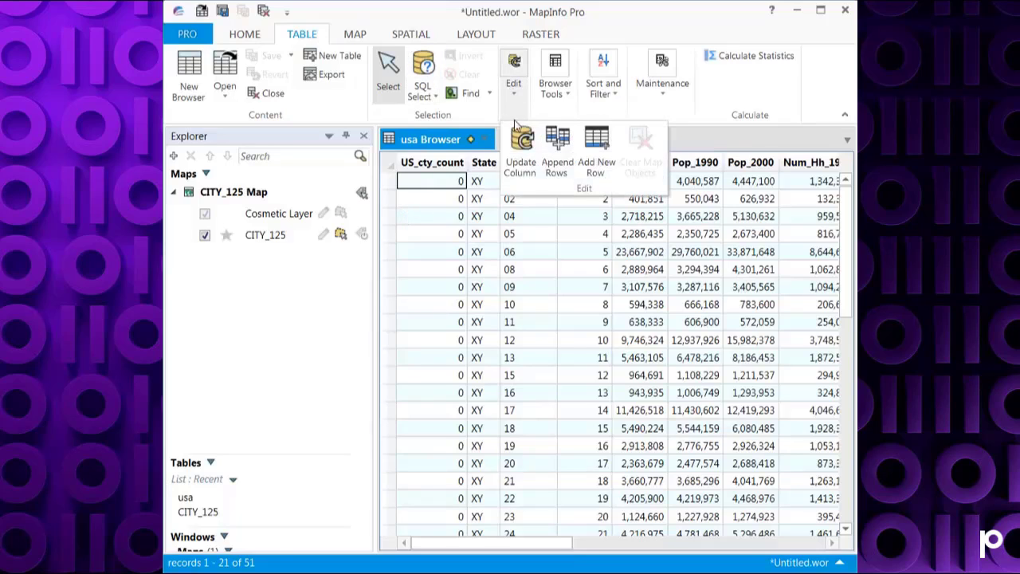
{"action": "left_click", "coordinate": [519, 164]}
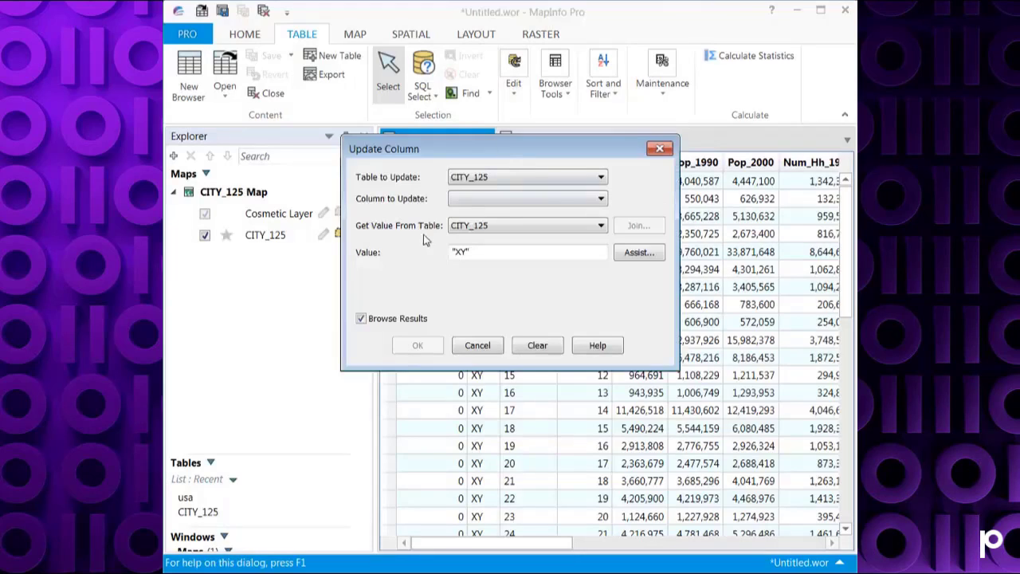
{"action": "left_click", "coordinate": [601, 177]}
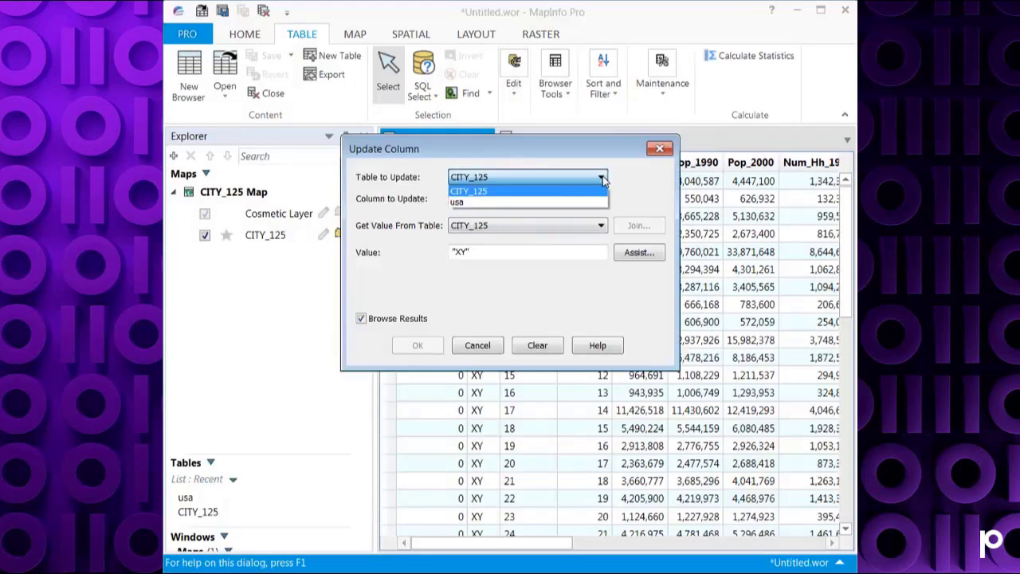
{"action": "left_click", "coordinate": [537, 203]}
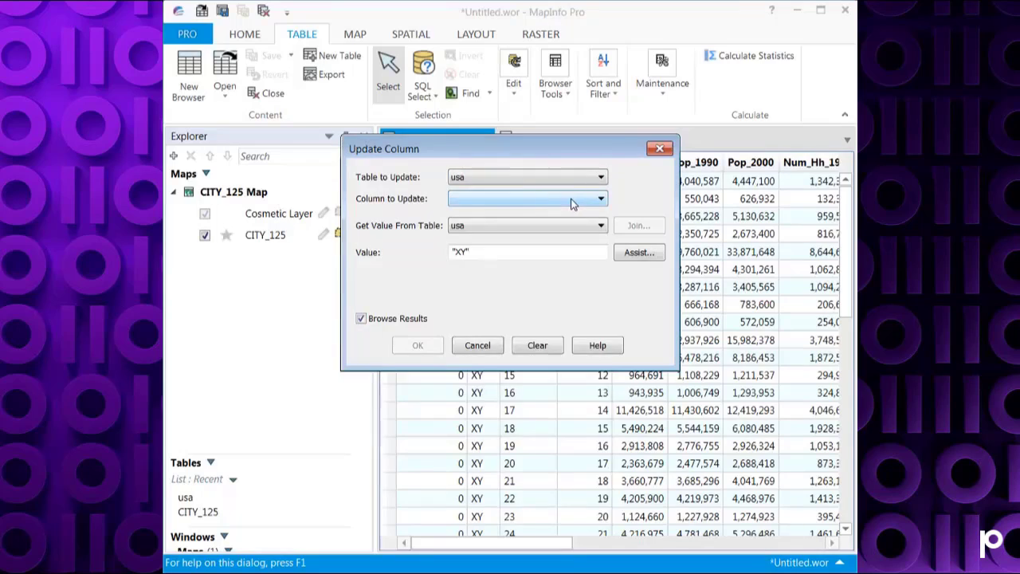
{"action": "left_click", "coordinate": [572, 201]}
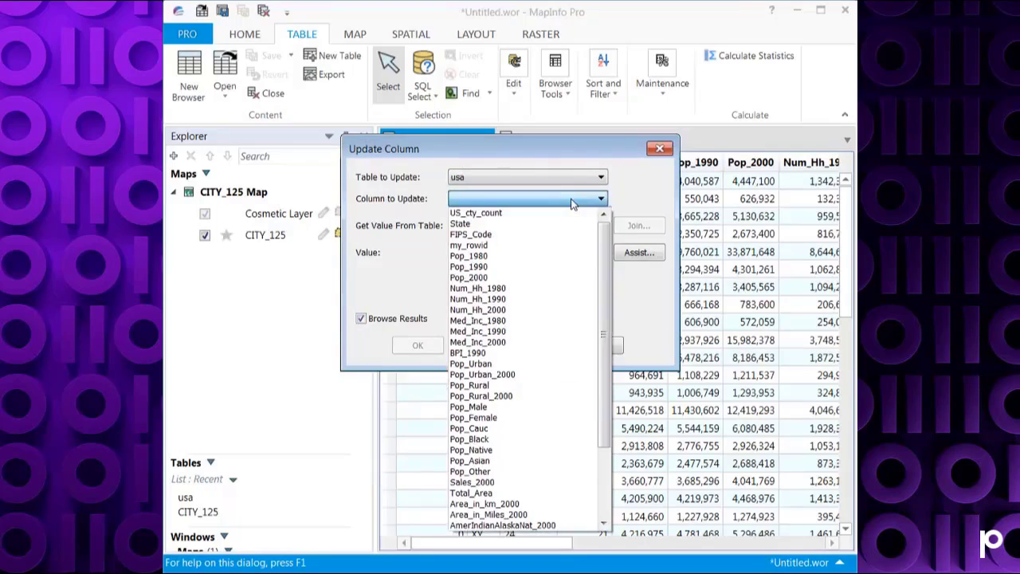
{"action": "left_click", "coordinate": [533, 213]}
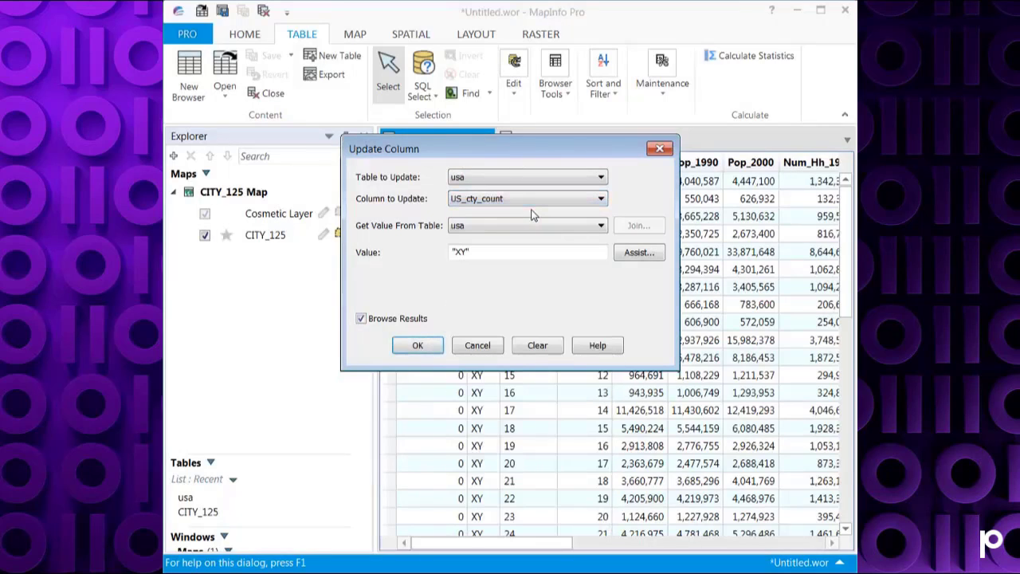
{"action": "left_click", "coordinate": [602, 228]}
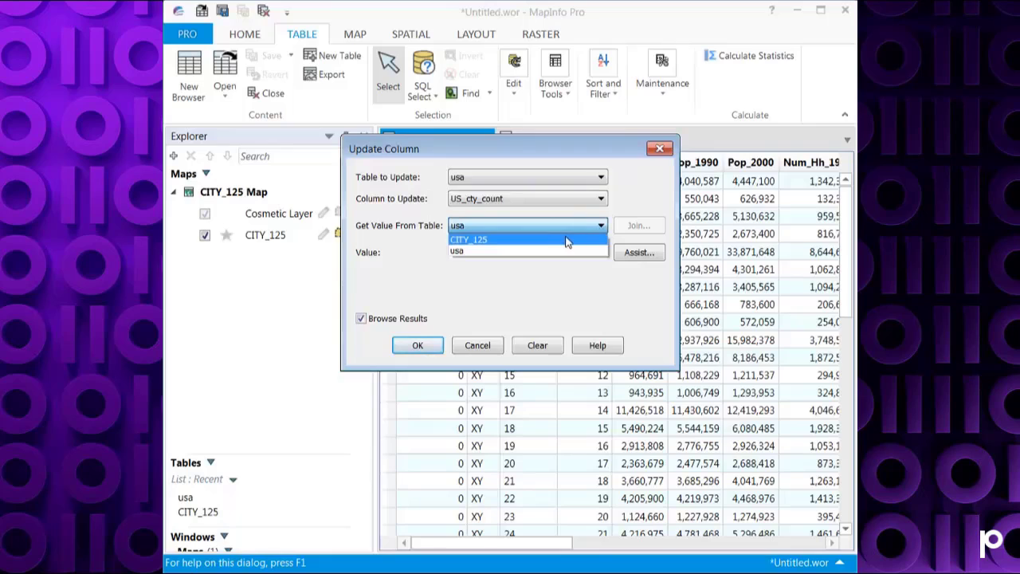
{"action": "left_click", "coordinate": [567, 240]}
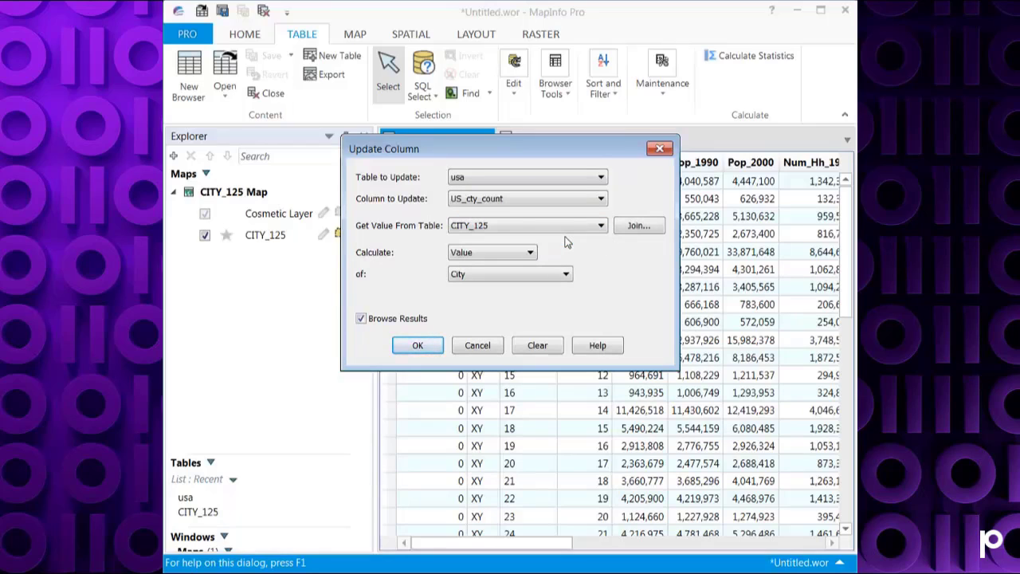
Define a spatial join where the object from table CITY_125 is within the object from table usa.
{"action": "left_click", "coordinate": [638, 227]}
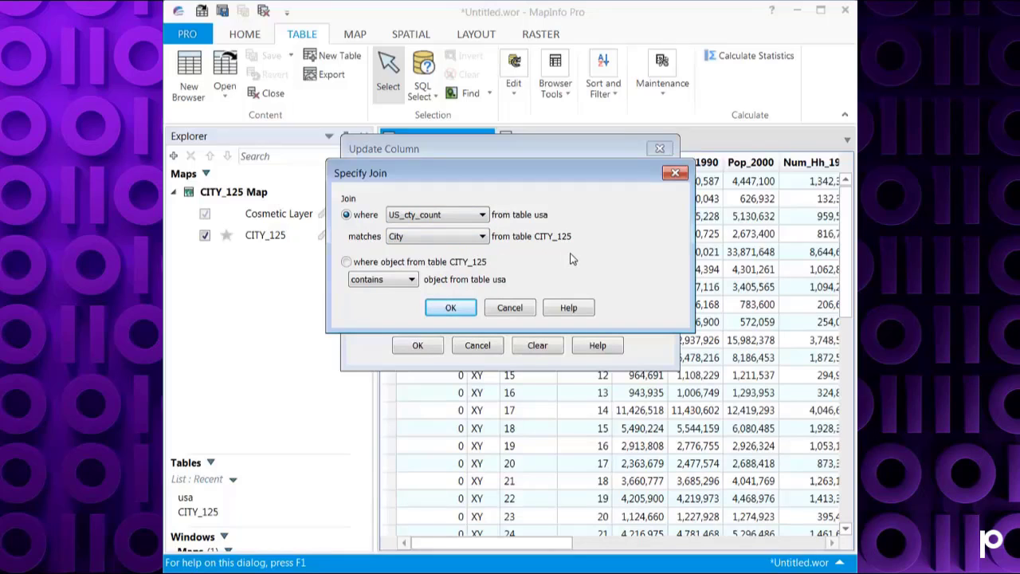
{"action": "left_click", "coordinate": [346, 263]}
{"action": "left_click", "coordinate": [392, 279]}
{"action": "left_click", "coordinate": [392, 306]}
{"action": "left_click", "coordinate": [452, 309]}
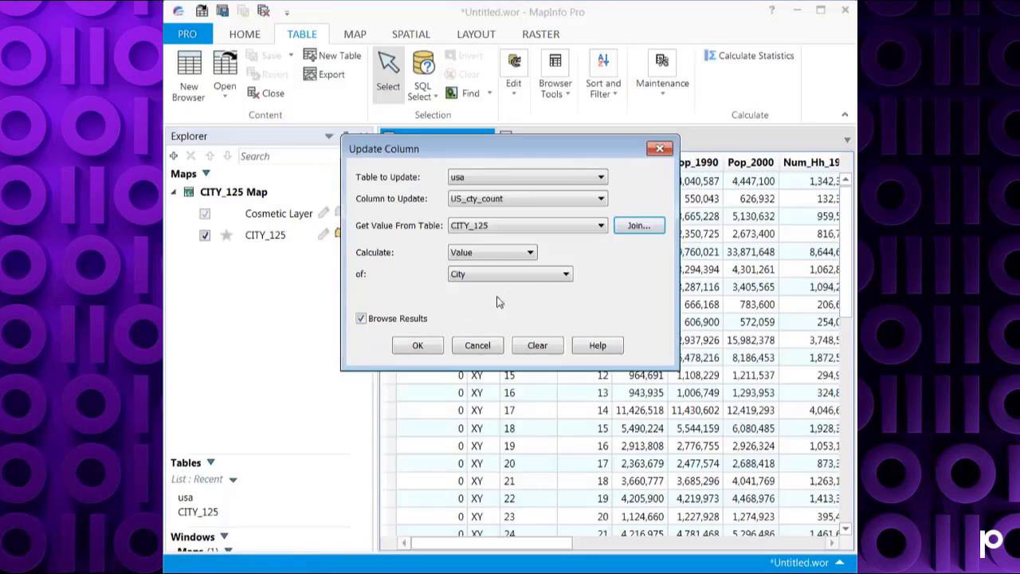
Set the calculation to Count and run the update of US_cty_count using the spatial join.
{"action": "left_click", "coordinate": [535, 254]}
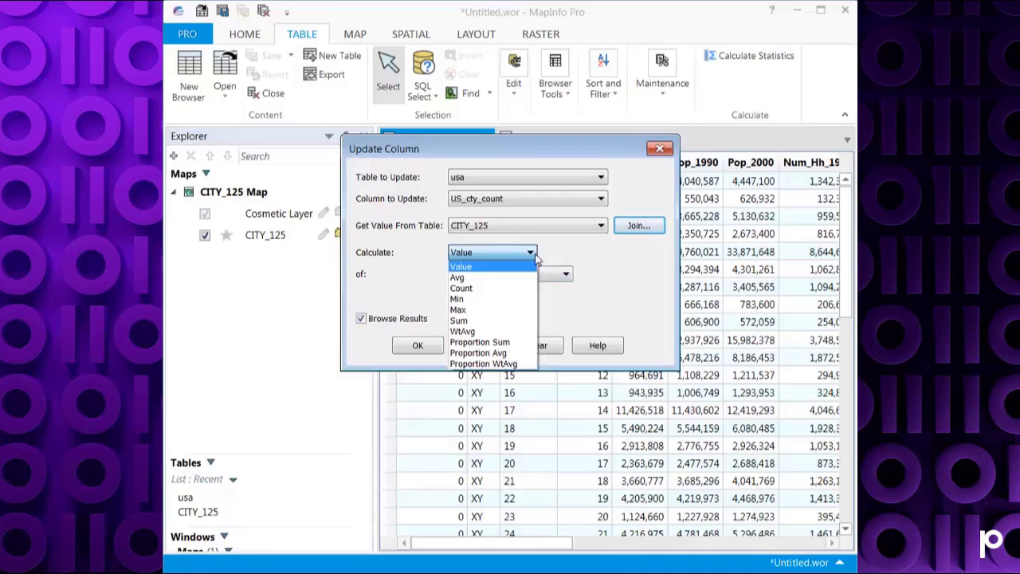
{"action": "left_click", "coordinate": [472, 288]}
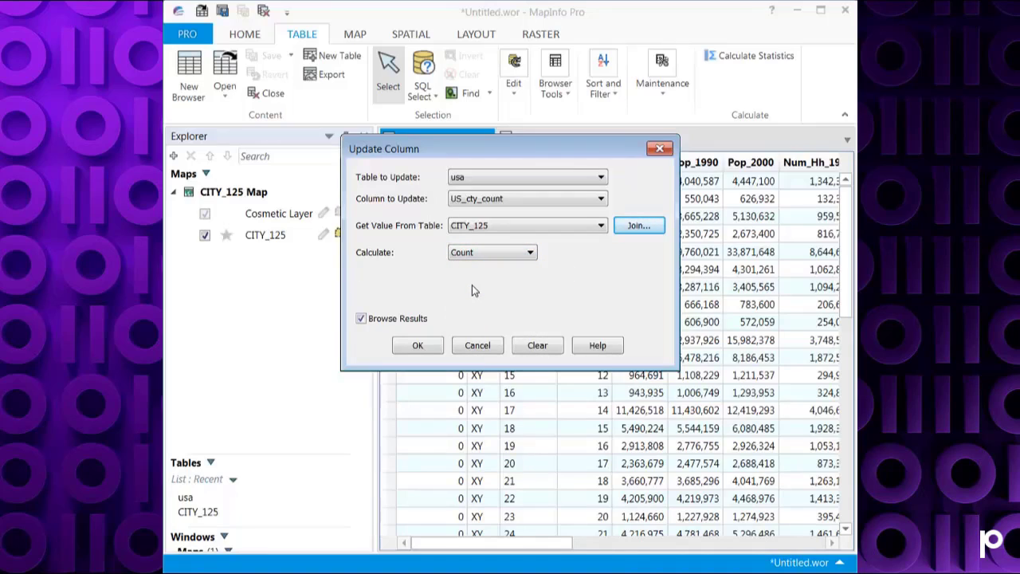
{"action": "left_click", "coordinate": [423, 349]}
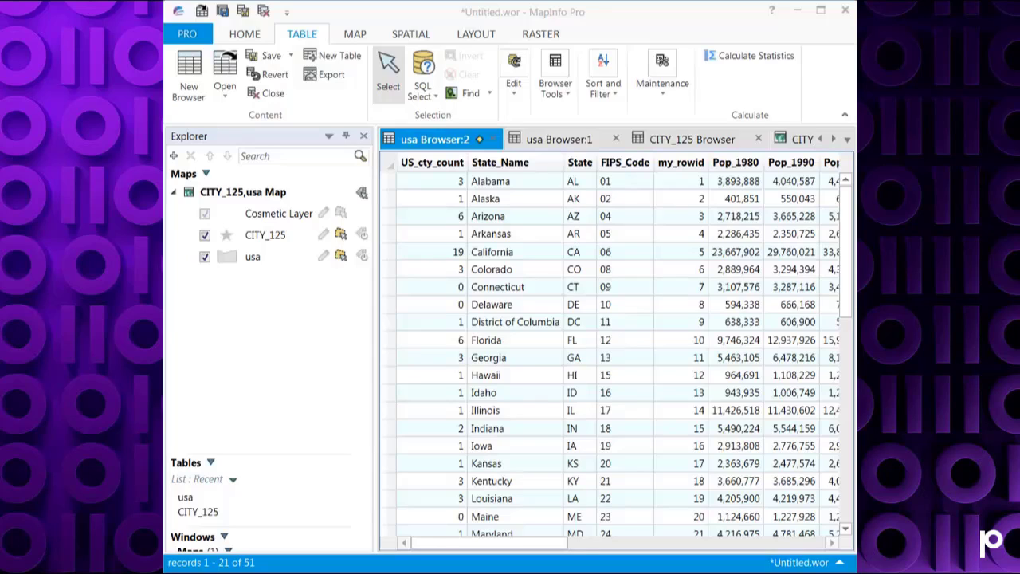
Start another update of US_cty_count from CITY_125, joining the tables where State in usa matches State in CITY_125.
{"action": "left_click", "coordinate": [519, 93]}
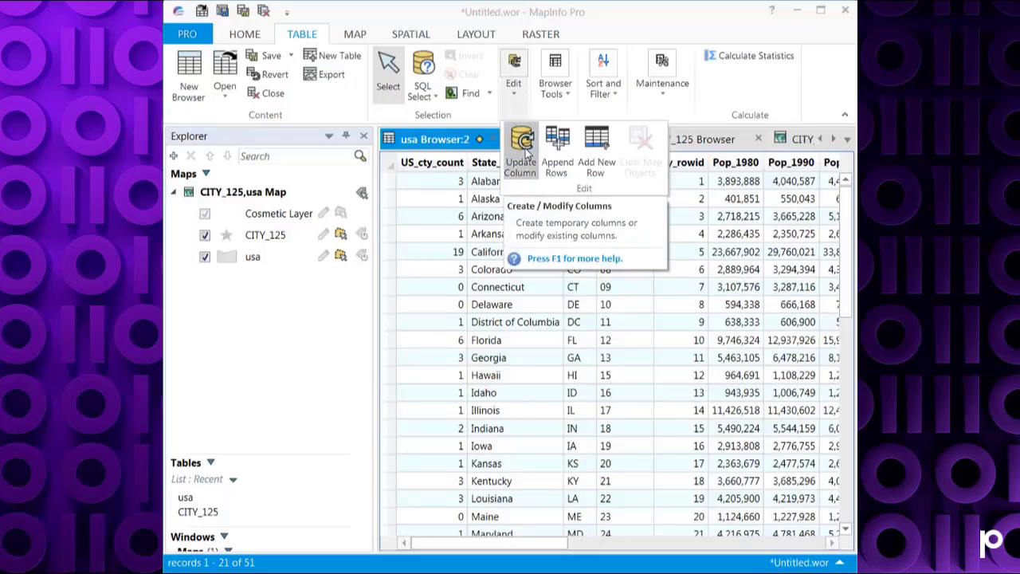
{"action": "left_click", "coordinate": [521, 152]}
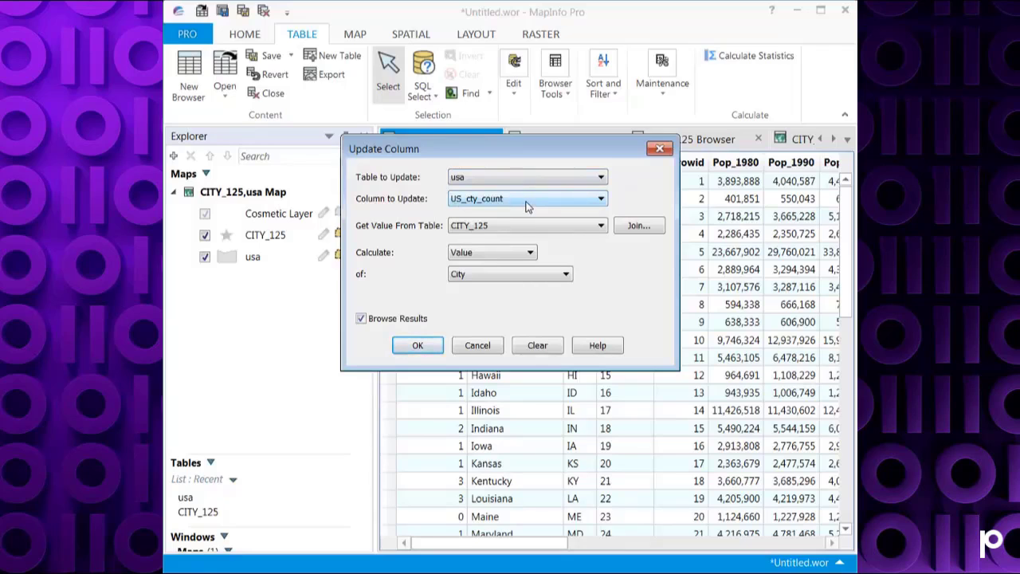
{"action": "left_click", "coordinate": [639, 229]}
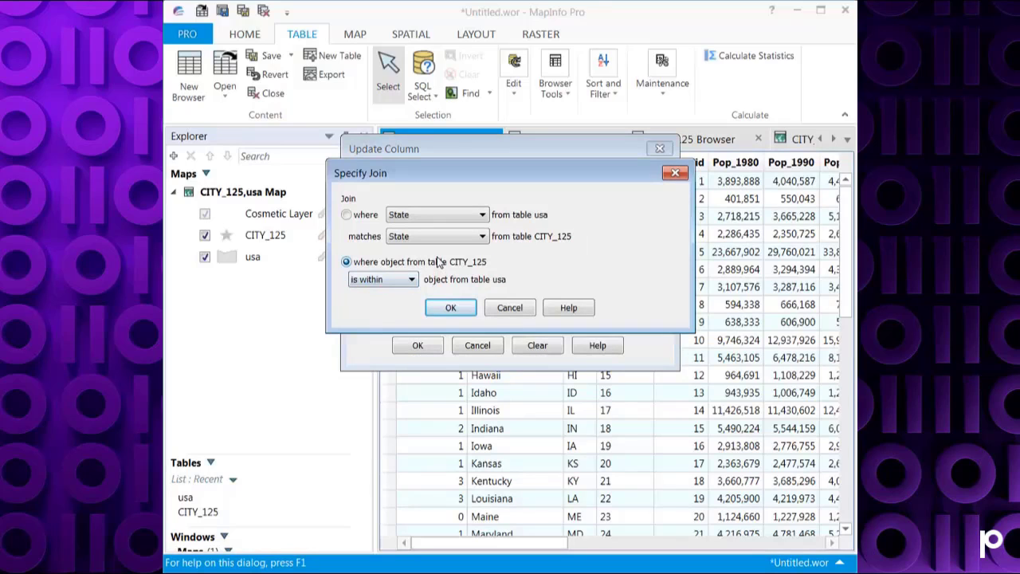
{"action": "left_click", "coordinate": [347, 215]}
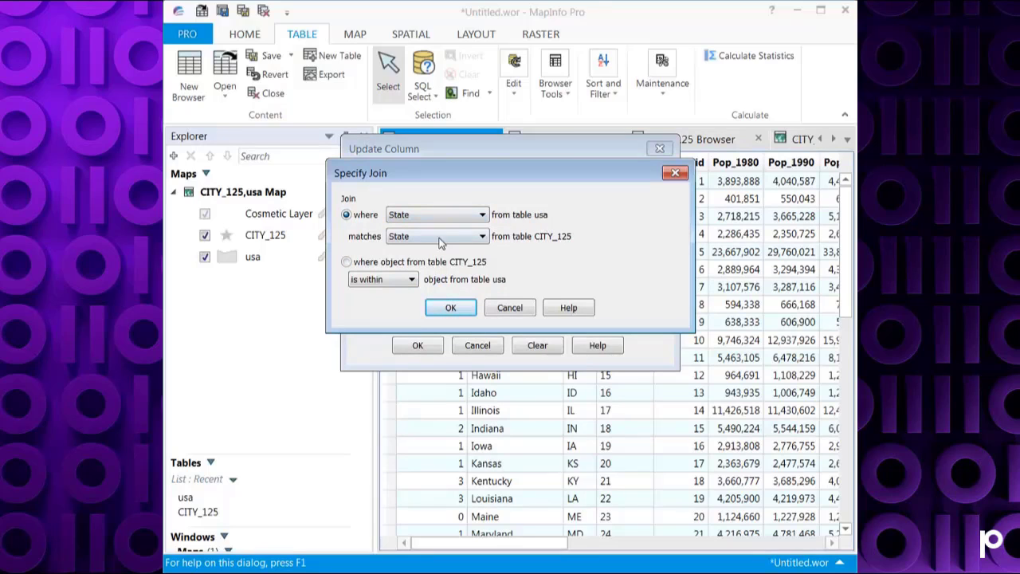
{"action": "left_click", "coordinate": [467, 310]}
Calculate the Count of matching CITY_125 records and run the US_cty_count update with the State join.
{"action": "left_click", "coordinate": [526, 252]}
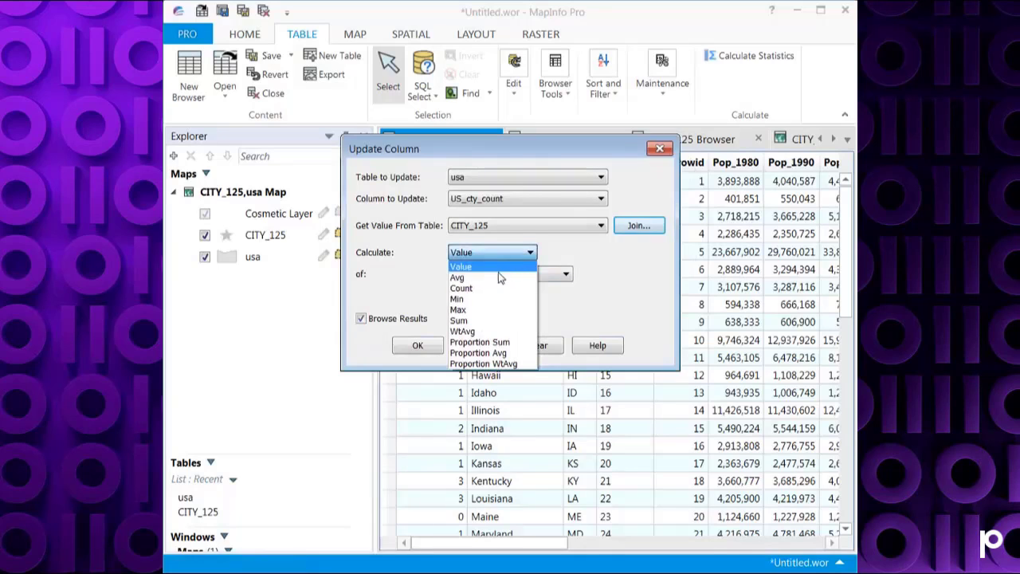
{"action": "left_click", "coordinate": [492, 288]}
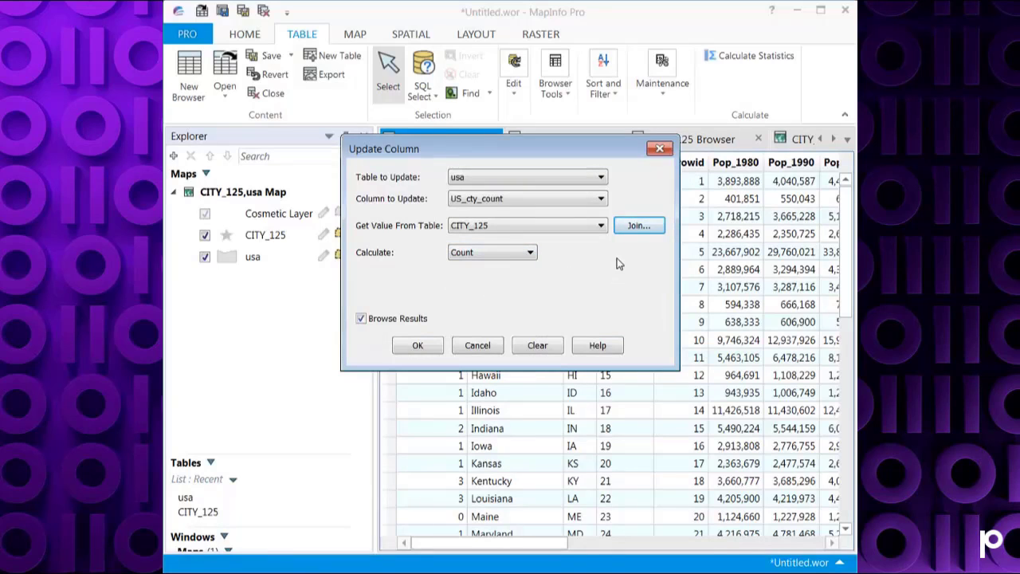
{"action": "left_click", "coordinate": [420, 346]}
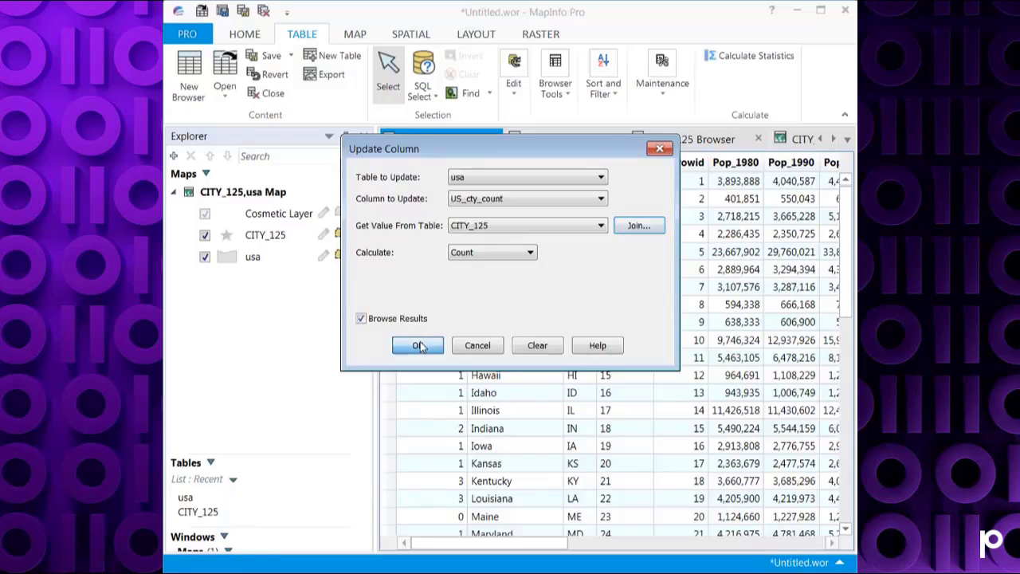